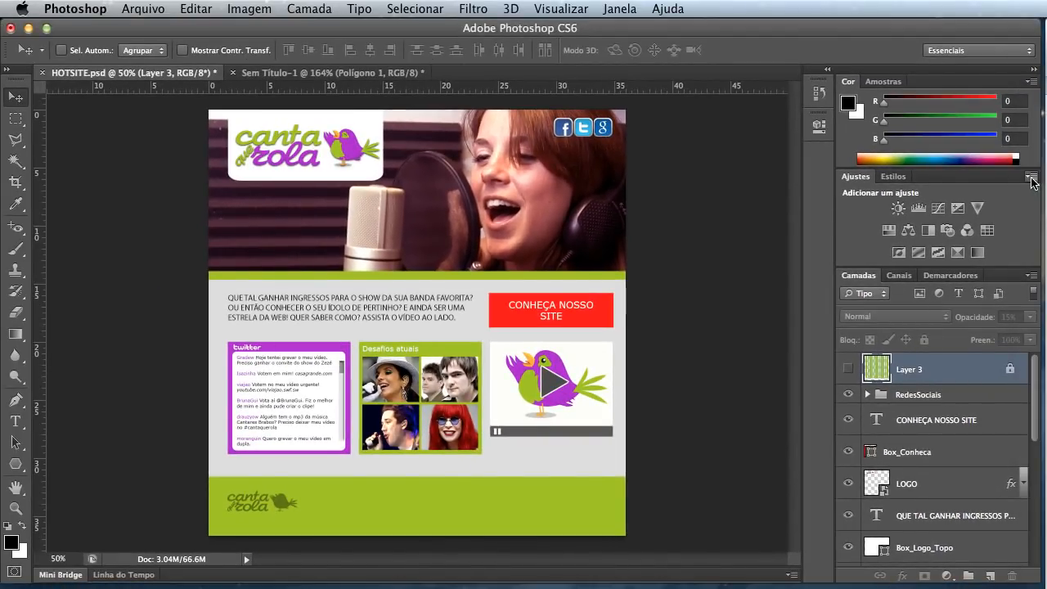
Close the Cor and Ajustes panel groups to give the layer list more room
{"action": "left_click", "coordinate": [1031, 176]}
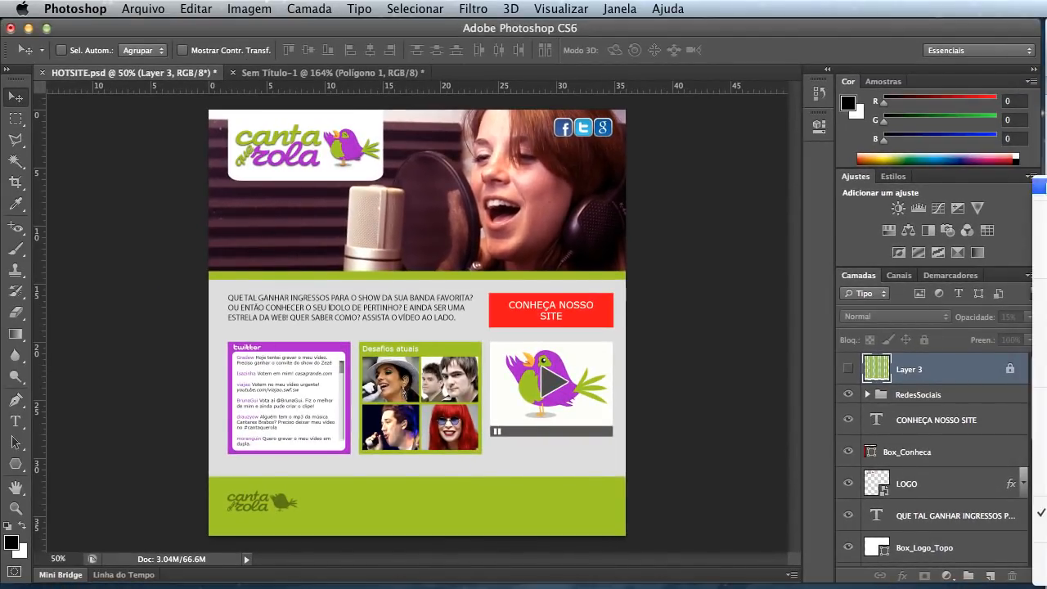
{"action": "left_click", "coordinate": [1041, 574]}
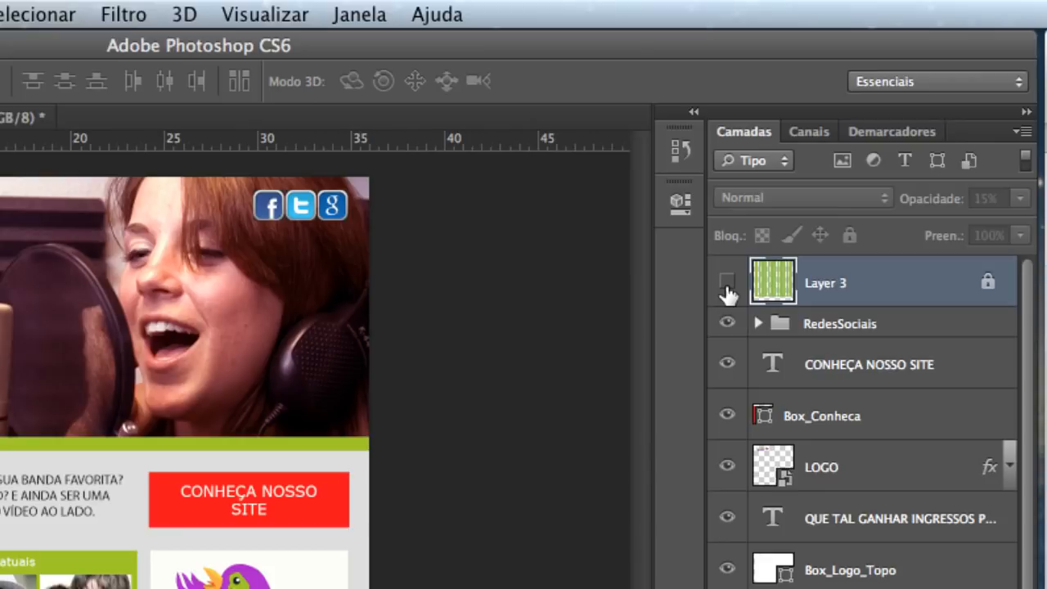
Toggle the visibility of Layer 3, the CONHEÇA NOSSO SITE text and Box_Conheca to identify what each layer contains
{"action": "left_click", "coordinate": [727, 282]}
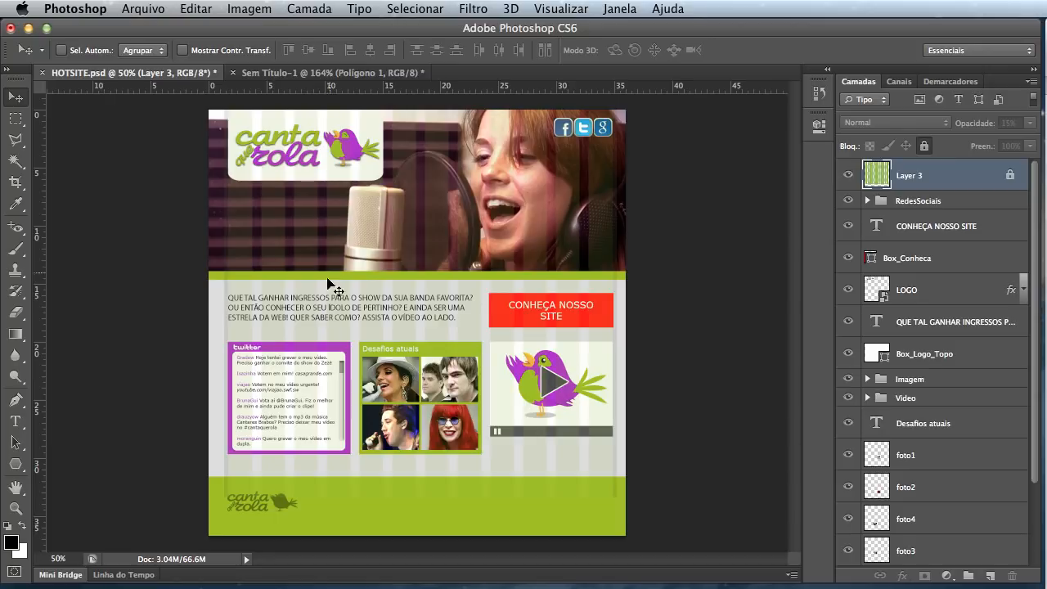
{"action": "left_click", "coordinate": [847, 175]}
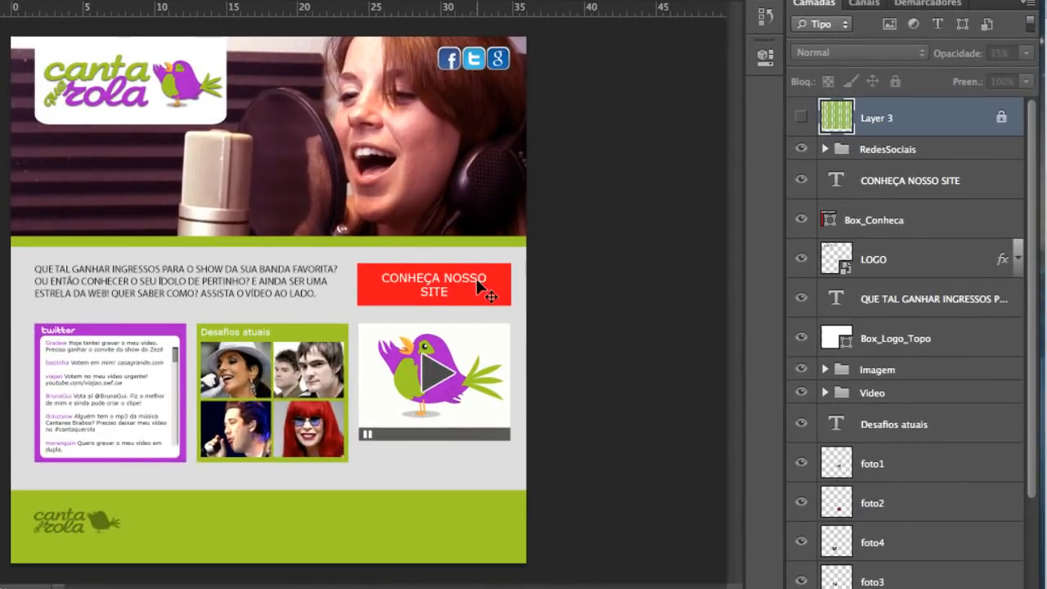
{"action": "left_click", "coordinate": [800, 180]}
{"action": "left_click", "coordinate": [802, 219]}
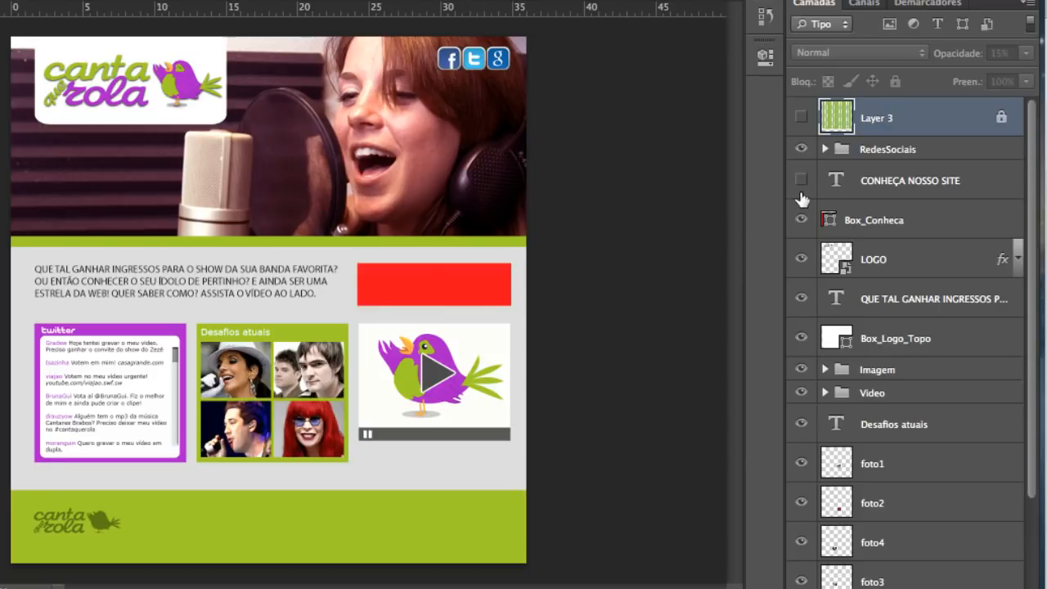
{"action": "left_click", "coordinate": [801, 180]}
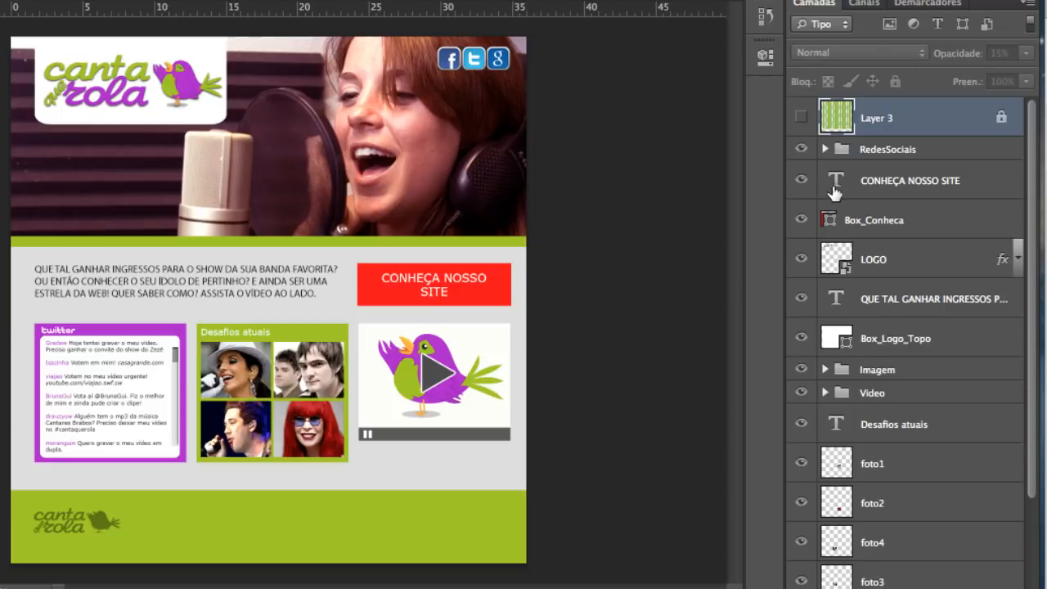
Check the LOGO layer's visibility and expand and collapse its list of effects
{"action": "left_click", "coordinate": [802, 260]}
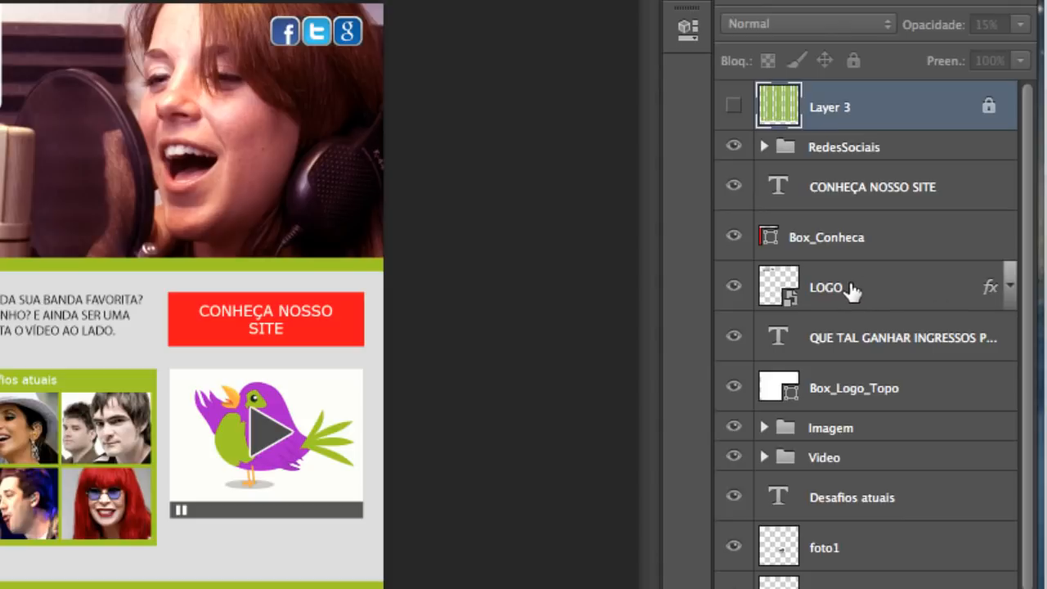
{"action": "left_click", "coordinate": [1010, 288]}
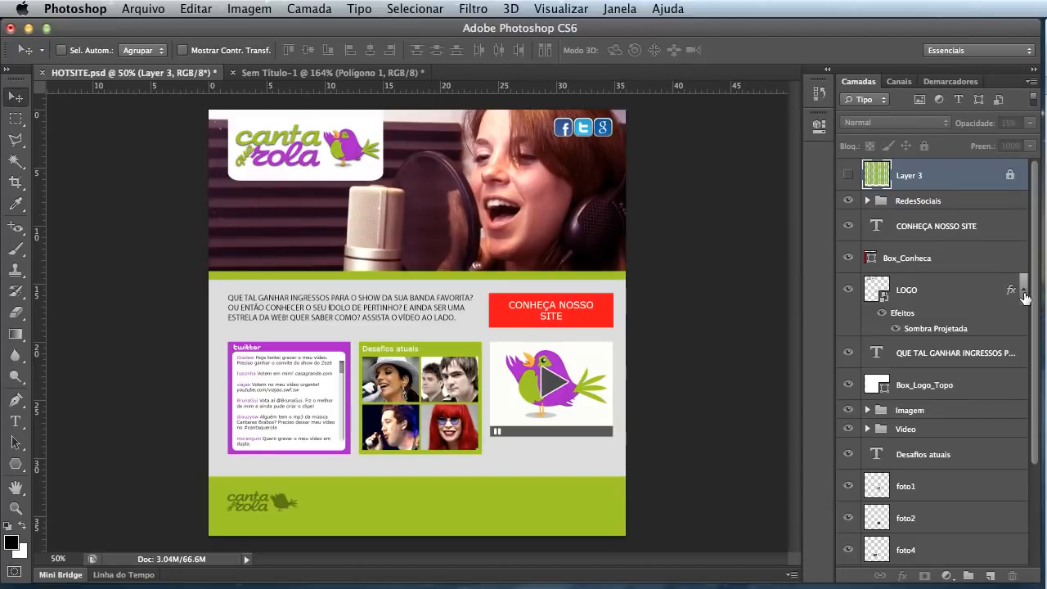
{"action": "left_click", "coordinate": [1023, 292]}
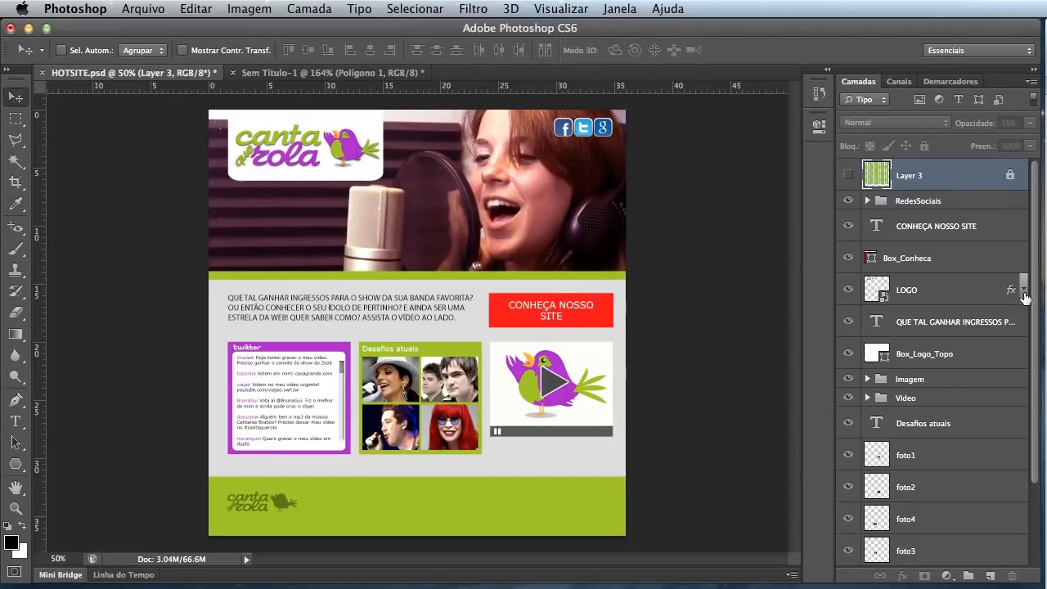
Hide and show the QUE TAL GANHAR INGRESSOS text layer and Box_Logo_Topo to identify them on the page
{"action": "left_click", "coordinate": [848, 321]}
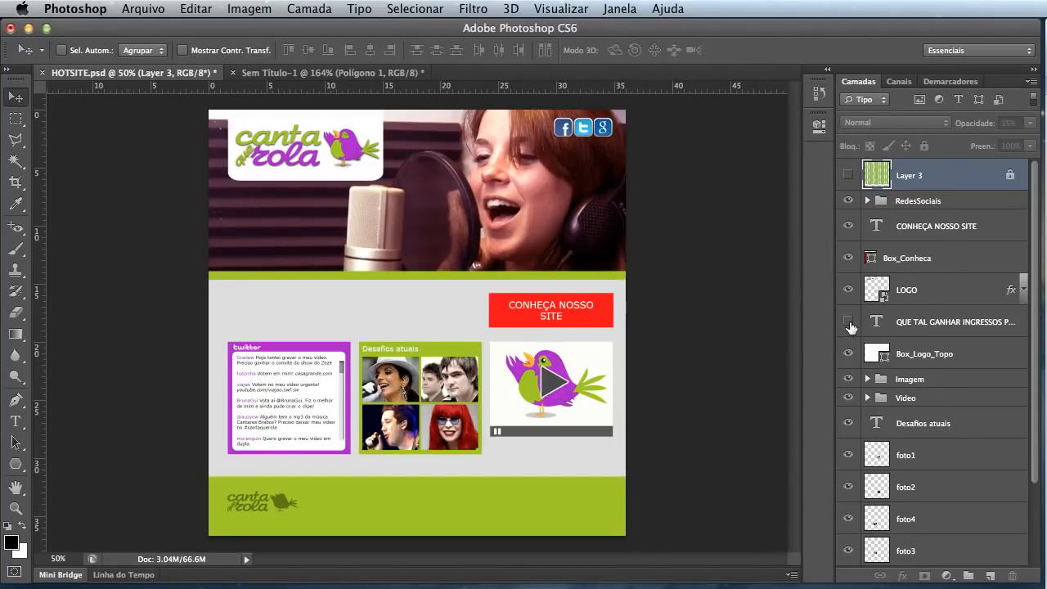
{"action": "left_click", "coordinate": [848, 323]}
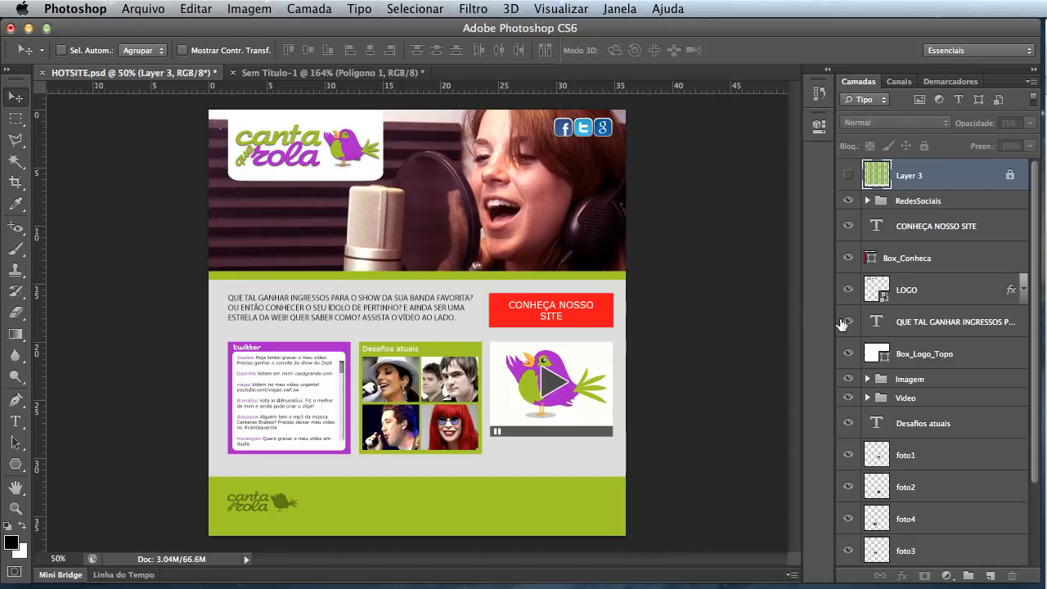
{"action": "left_click", "coordinate": [848, 354]}
{"action": "left_click", "coordinate": [847, 354]}
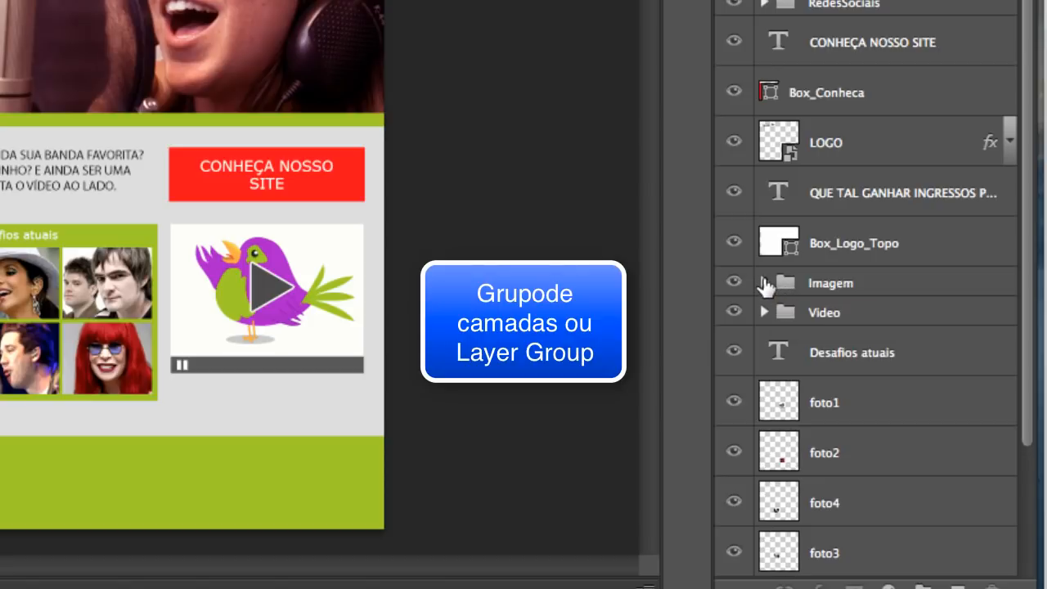
Expand the Imagem group, toggle the visibility of divisao, foto_topo and area_topo one by one, and collapse the group
{"action": "left_click", "coordinate": [764, 282]}
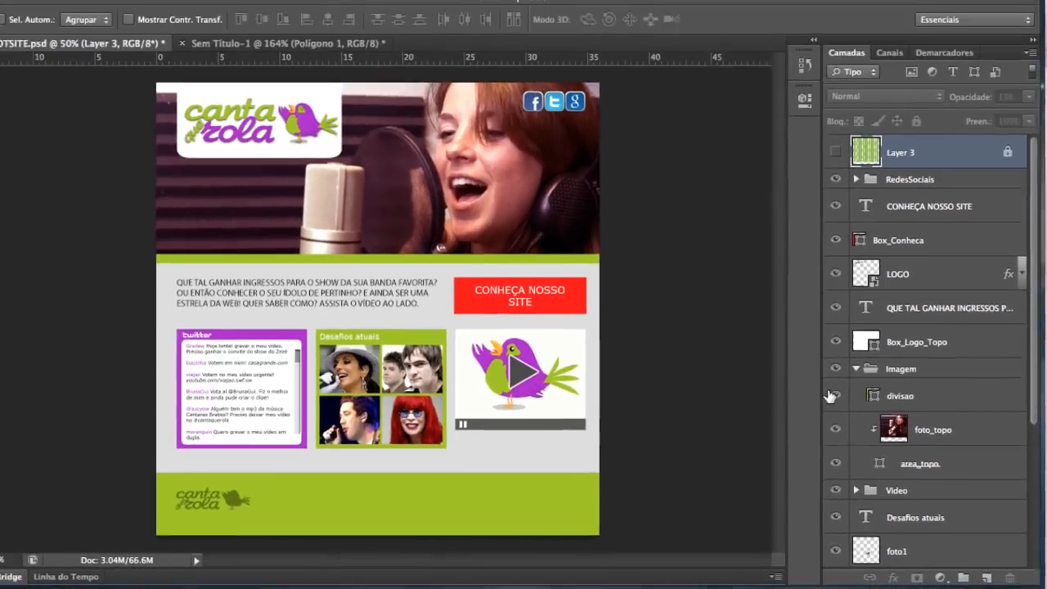
{"action": "left_click", "coordinate": [734, 320]}
{"action": "left_click", "coordinate": [848, 405]}
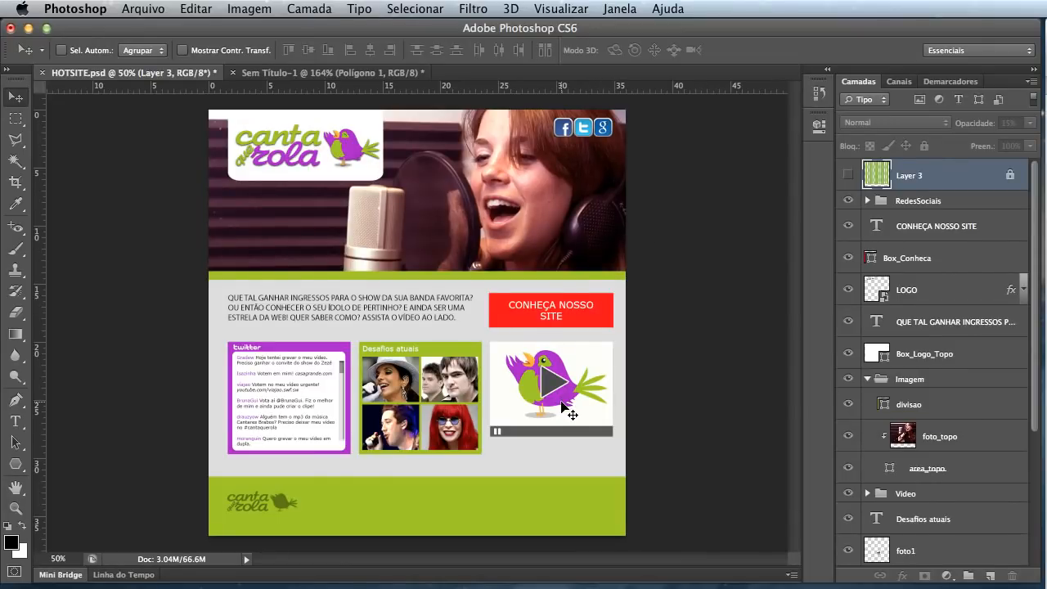
{"action": "left_click", "coordinate": [849, 438]}
{"action": "left_click", "coordinate": [849, 438]}
{"action": "left_click", "coordinate": [849, 469]}
{"action": "left_click", "coordinate": [849, 469]}
{"action": "left_click", "coordinate": [867, 380]}
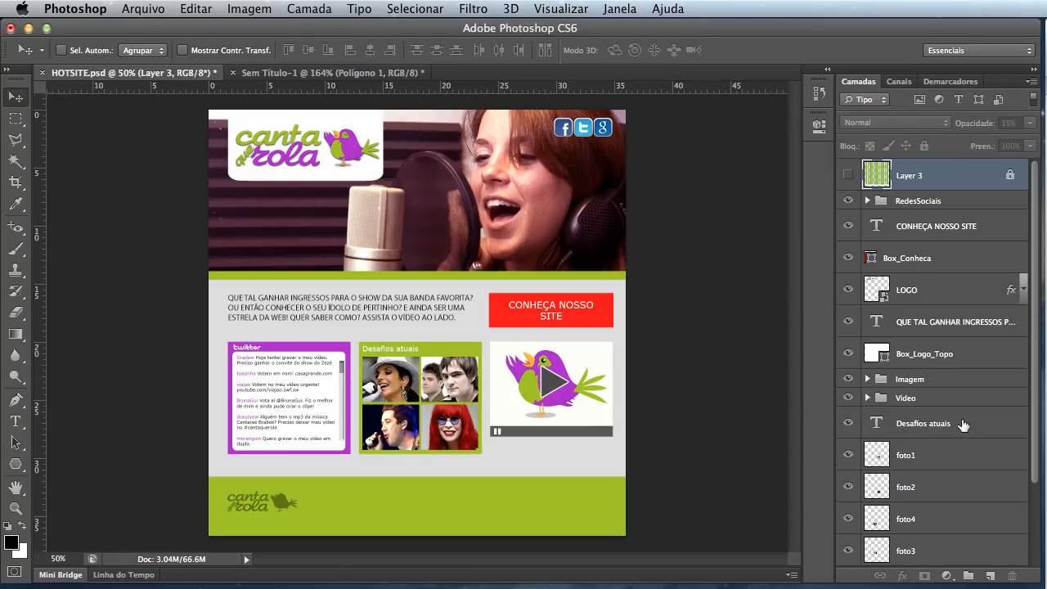
Hide and show the four foto layers together and the Shape 4 copy 2 layer behind them
{"action": "scroll", "coordinate": [962, 425], "scroll_direction": "down", "scroll_amount": 3}
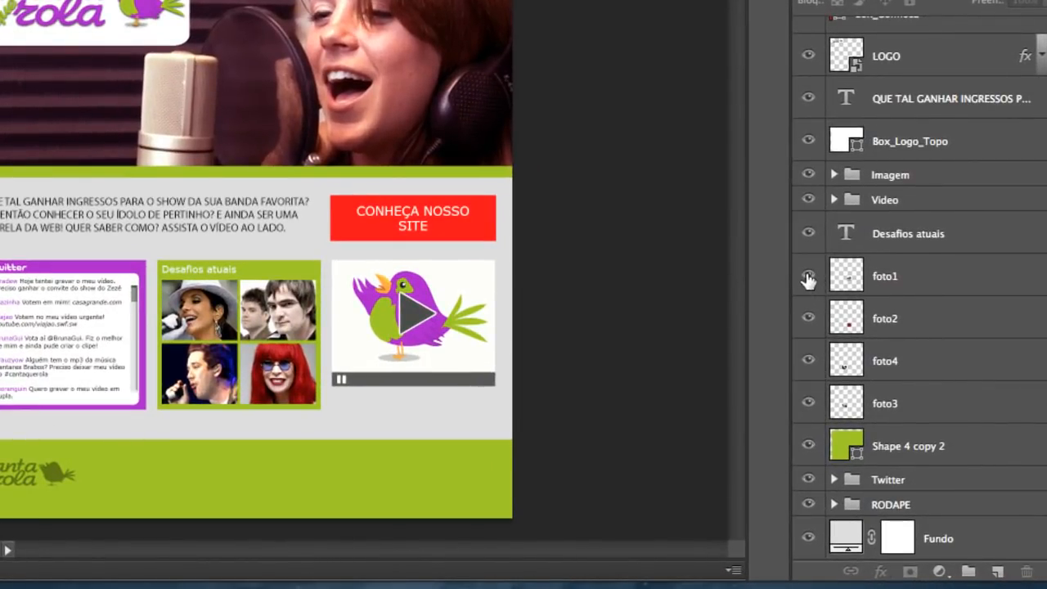
{"action": "left_click_drag", "start_coordinate": [809, 278], "coordinate": [814, 408]}
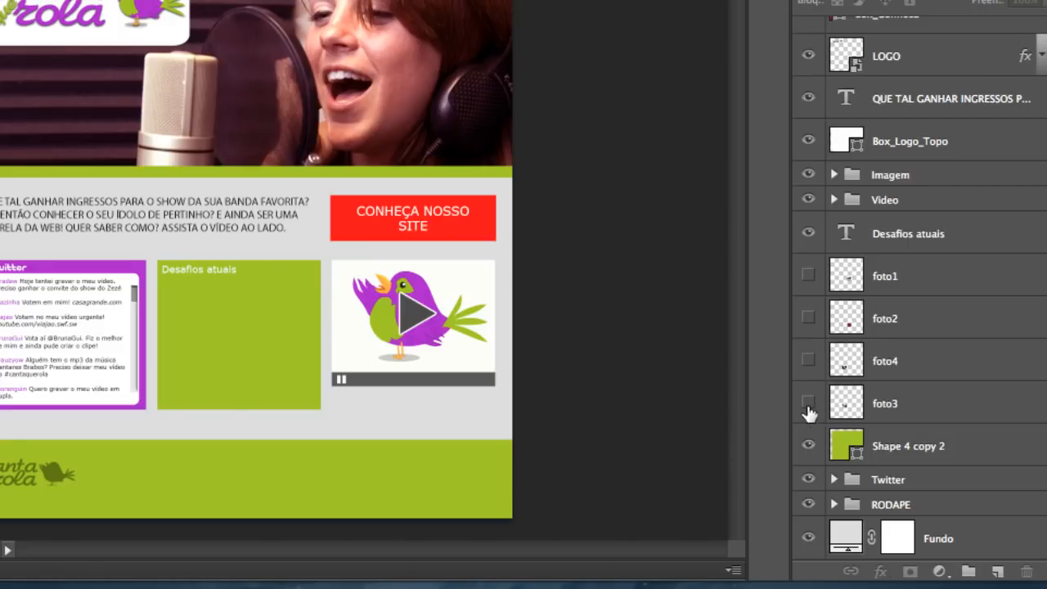
{"action": "left_click_drag", "start_coordinate": [808, 404], "coordinate": [799, 274]}
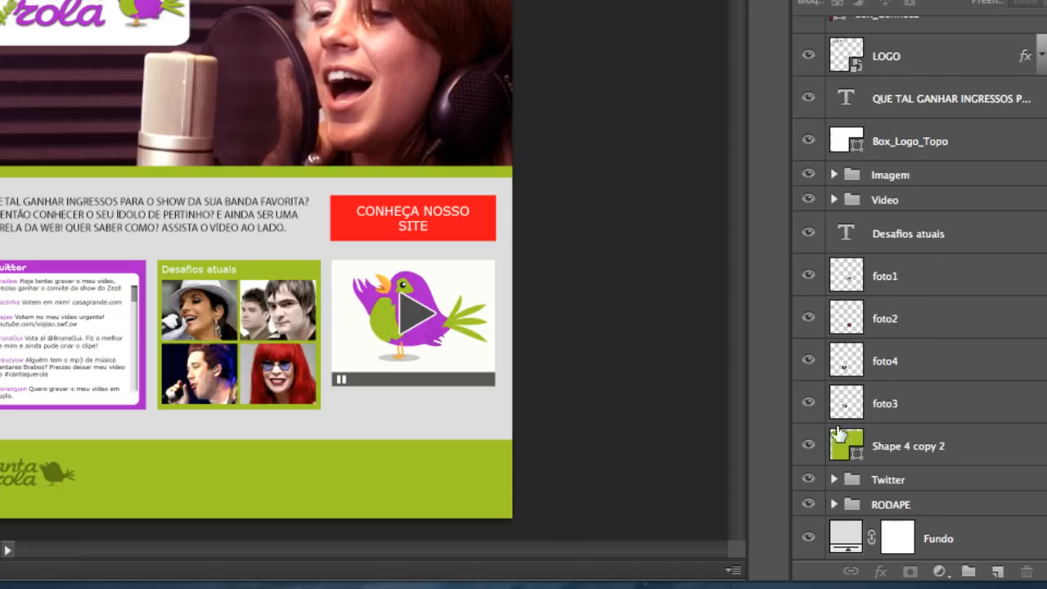
{"action": "left_click", "coordinate": [809, 446]}
{"action": "left_click", "coordinate": [809, 445]}
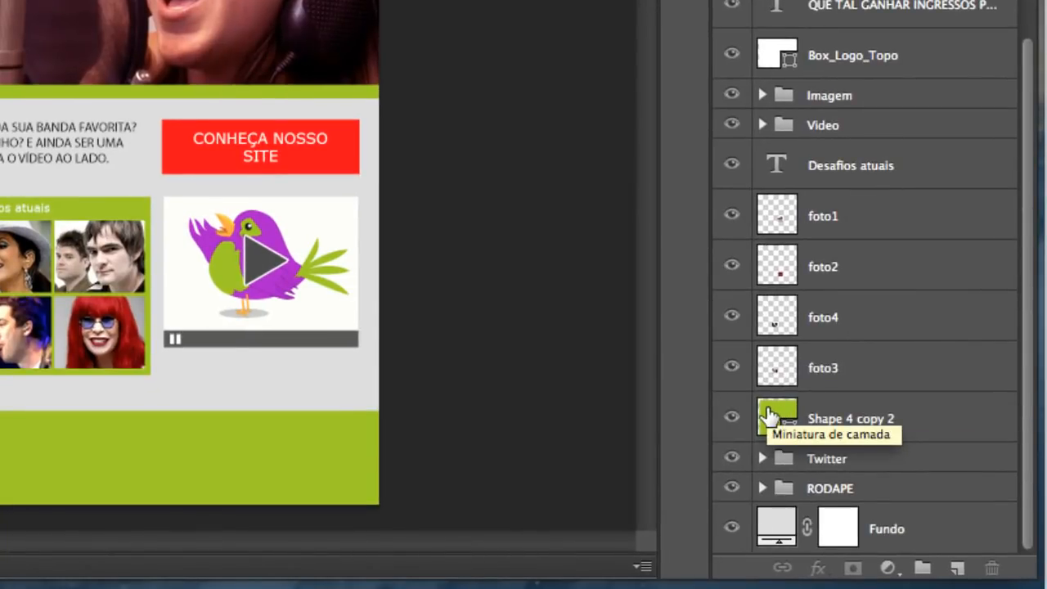
Rename the Shape 4 copy 2 layer as BOX_FOTOS
{"action": "double_click", "coordinate": [829, 426]}
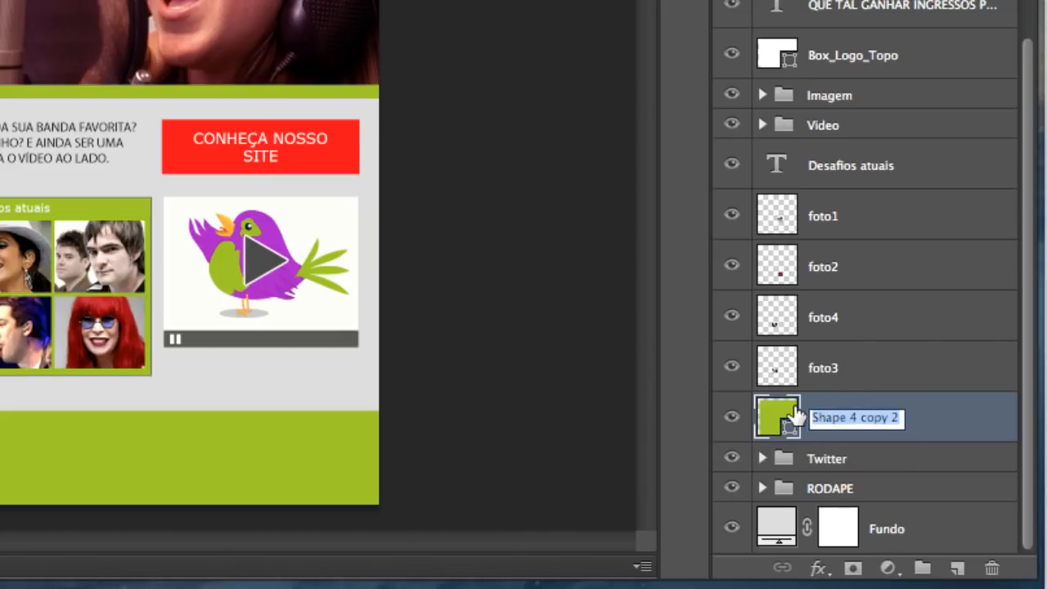
{"action": "type", "text": "BOX_"}
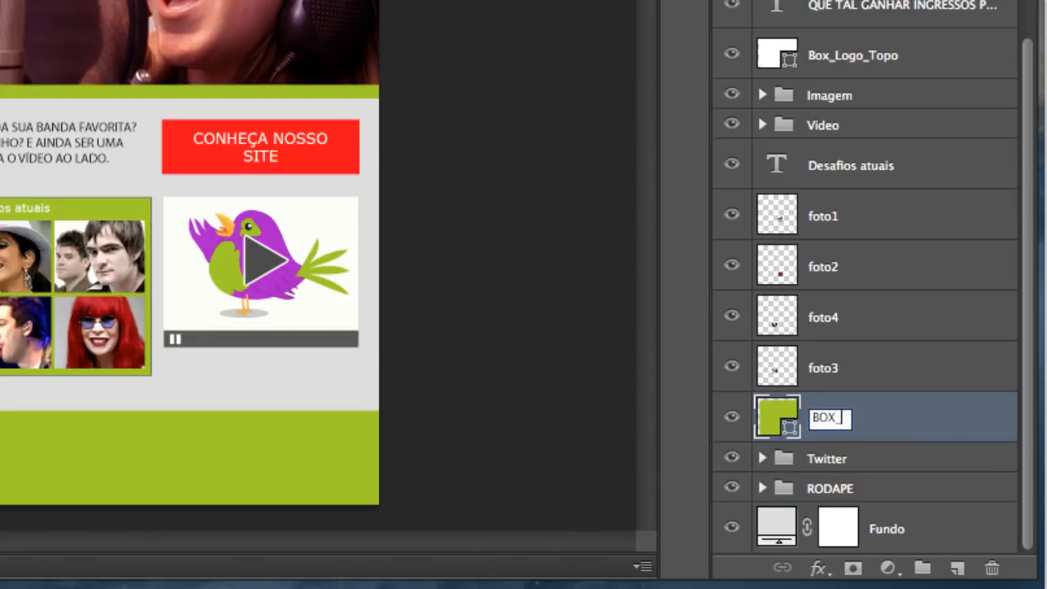
{"action": "type", "text": "FOTOS"}
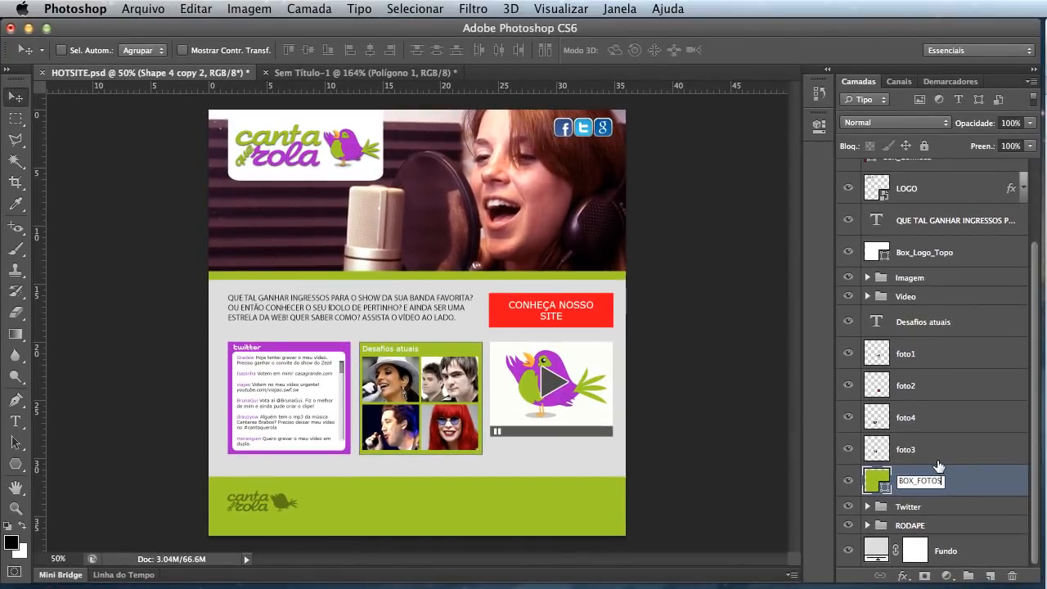
{"action": "key", "text": "Return"}
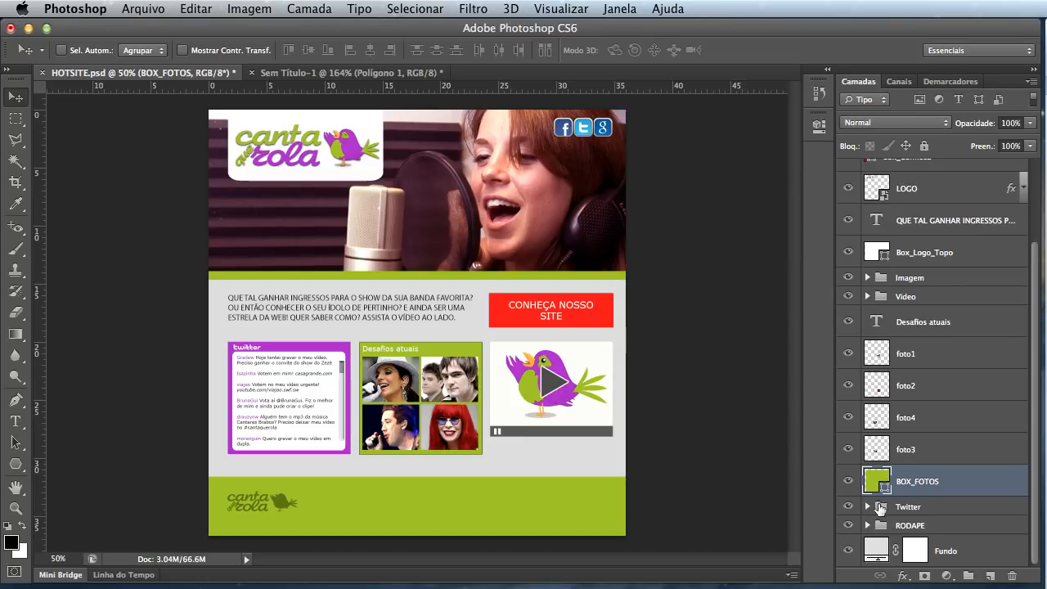
Hide and show the Twitter group and expand it to examine its layers
{"action": "scroll", "coordinate": [985, 517], "scroll_direction": "up", "scroll_amount": 3}
{"action": "scroll", "coordinate": [981, 513], "scroll_direction": "down", "scroll_amount": 3}
{"action": "left_click", "coordinate": [848, 512]}
{"action": "left_click", "coordinate": [848, 512]}
{"action": "left_click", "coordinate": [868, 508]}
{"action": "scroll", "coordinate": [870, 510], "scroll_direction": "up", "scroll_amount": 3}
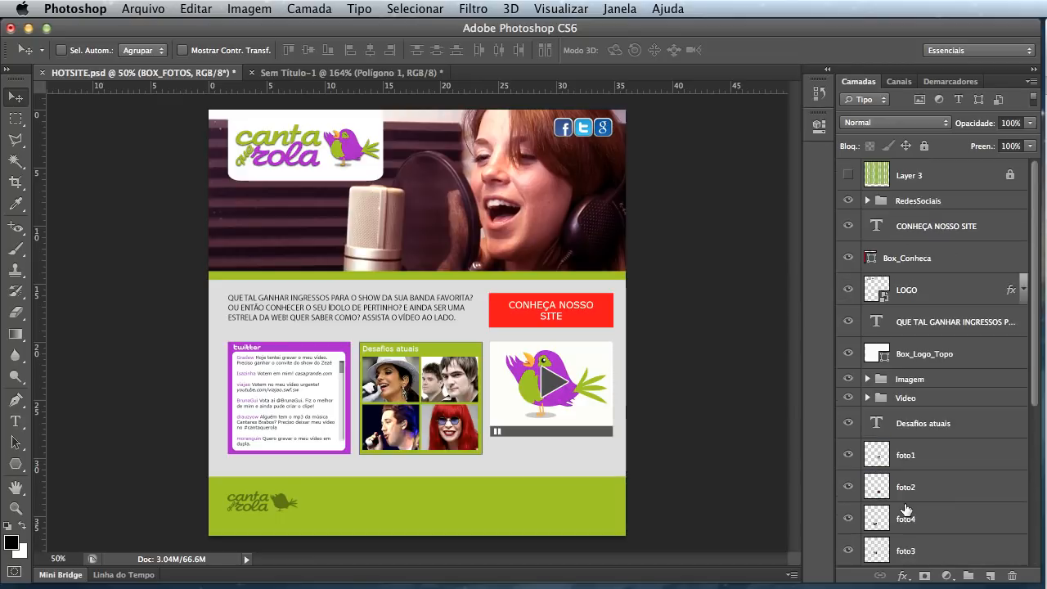
{"action": "scroll", "coordinate": [870, 511], "scroll_direction": "down", "scroll_amount": 7}
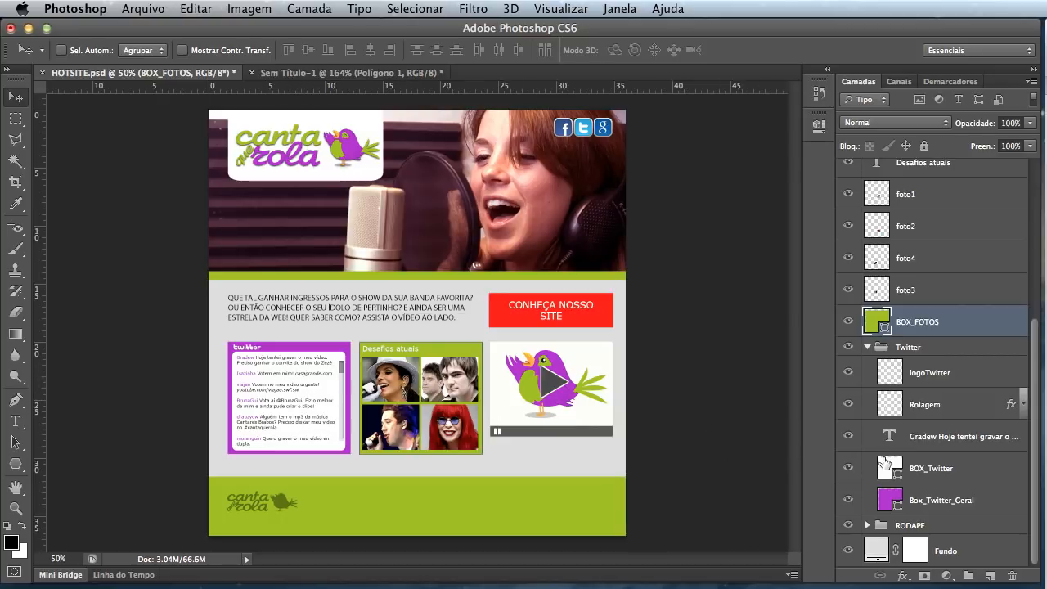
Toggle the visibility of BOX_Twitter and Box_Twitter_Geral to identify each box, and collapse the Twitter group
{"action": "left_click", "coordinate": [852, 469]}
{"action": "left_click", "coordinate": [852, 469]}
{"action": "left_click", "coordinate": [851, 469]}
{"action": "left_click", "coordinate": [851, 468]}
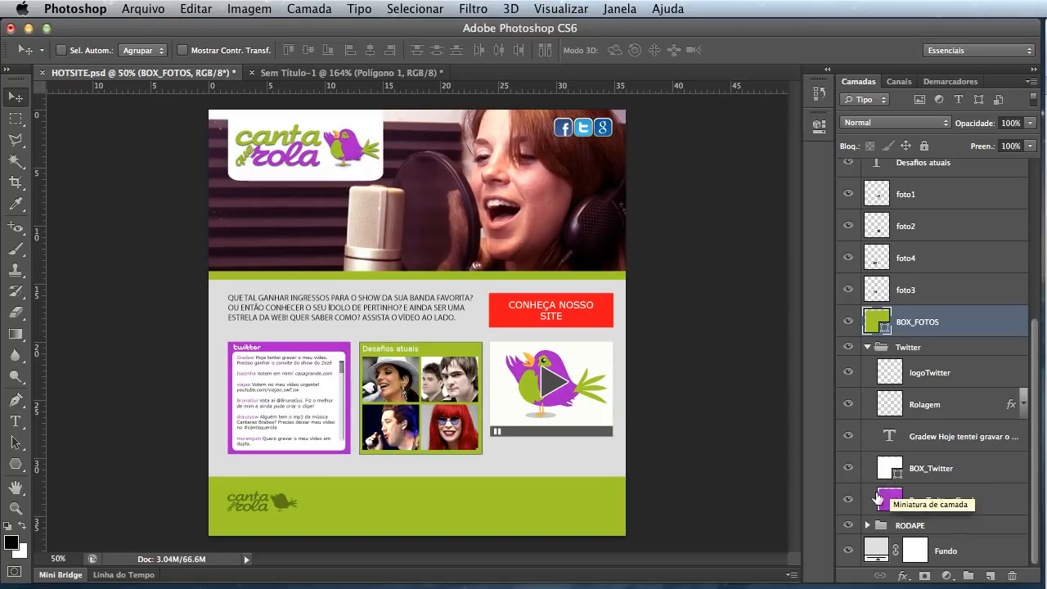
{"action": "left_click", "coordinate": [849, 500]}
{"action": "left_click", "coordinate": [849, 500]}
{"action": "left_click", "coordinate": [849, 501]}
{"action": "left_click", "coordinate": [849, 501]}
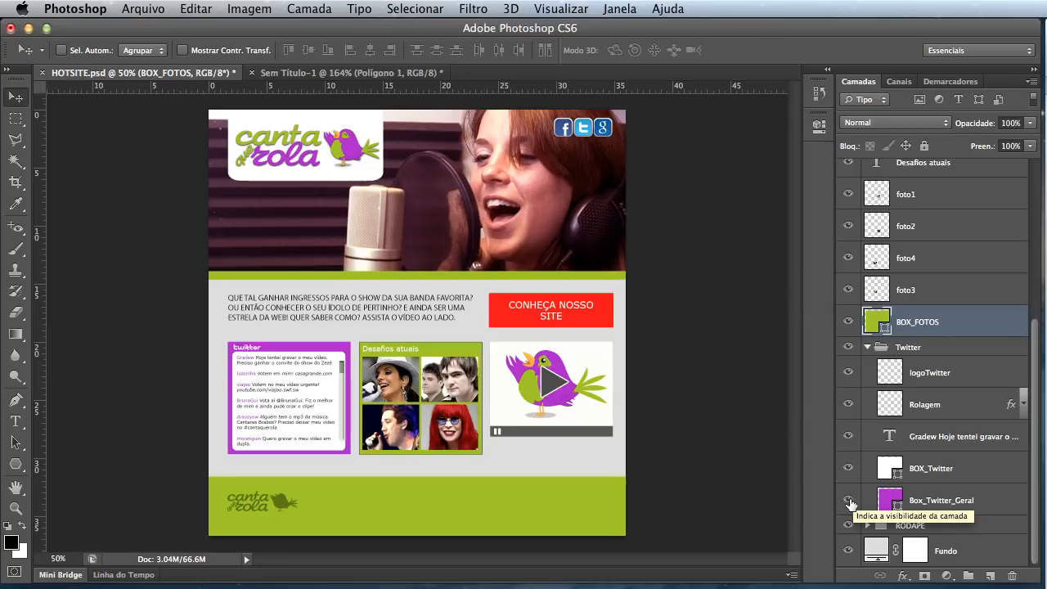
{"action": "left_click", "coordinate": [867, 347]}
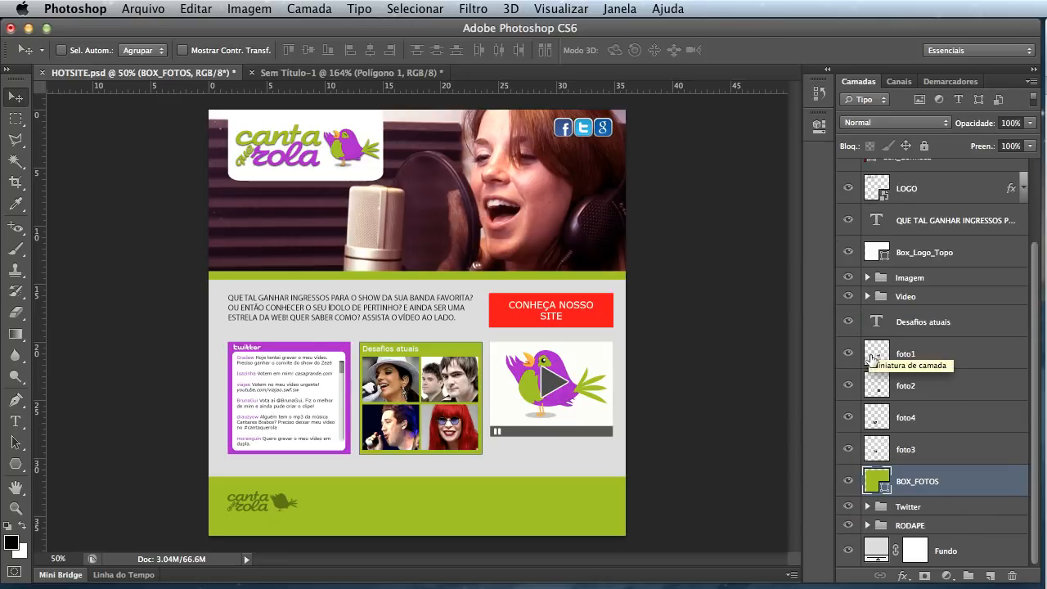
Expand the RedesSociais group and hide and show the FACEBOOK, TWITTER and GOOGLE + layers one at a time
{"action": "scroll", "coordinate": [870, 358], "scroll_direction": "up", "scroll_amount": 3}
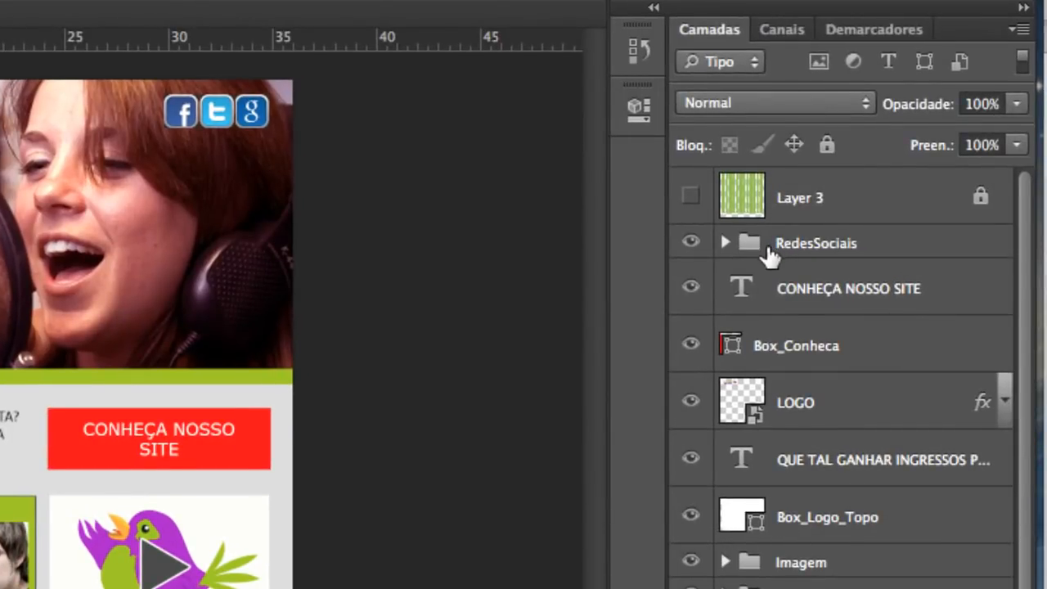
{"action": "left_click", "coordinate": [725, 243]}
{"action": "left_click", "coordinate": [688, 290]}
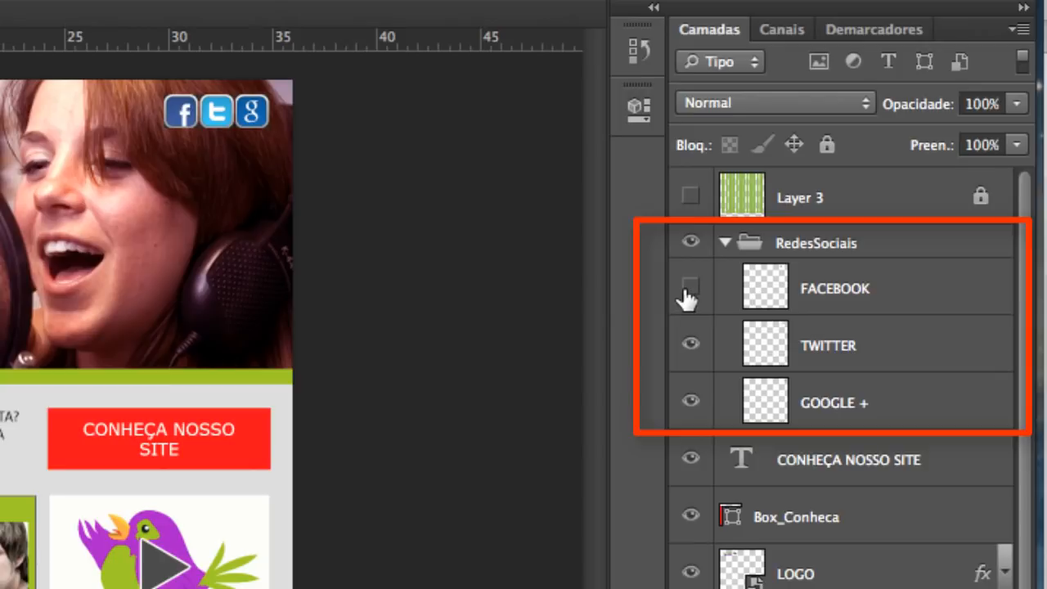
{"action": "left_click", "coordinate": [688, 289]}
{"action": "left_click", "coordinate": [688, 347]}
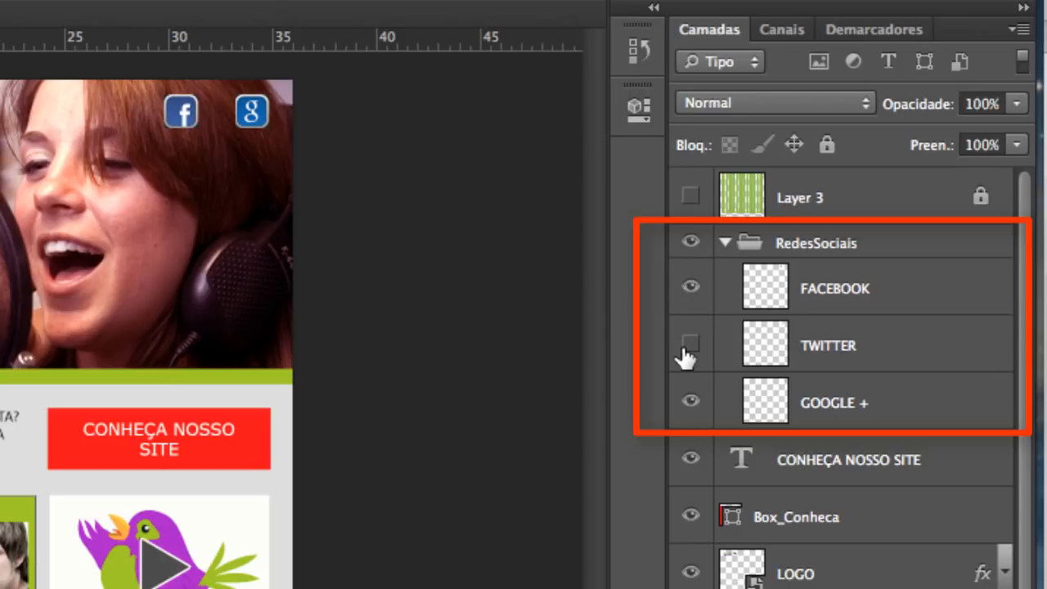
{"action": "left_click", "coordinate": [687, 347]}
{"action": "left_click", "coordinate": [687, 402]}
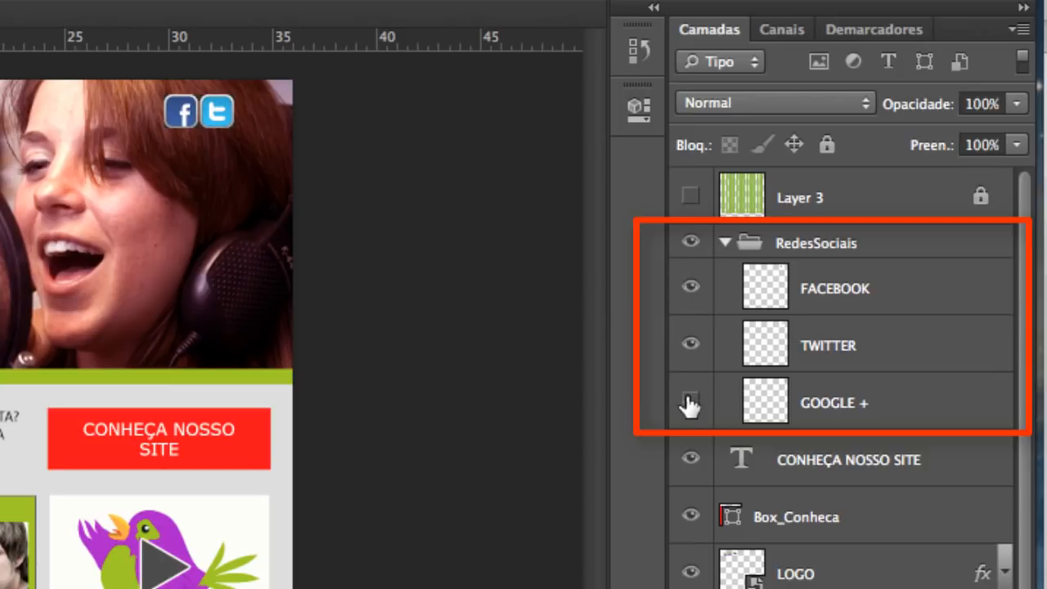
{"action": "left_click", "coordinate": [687, 401]}
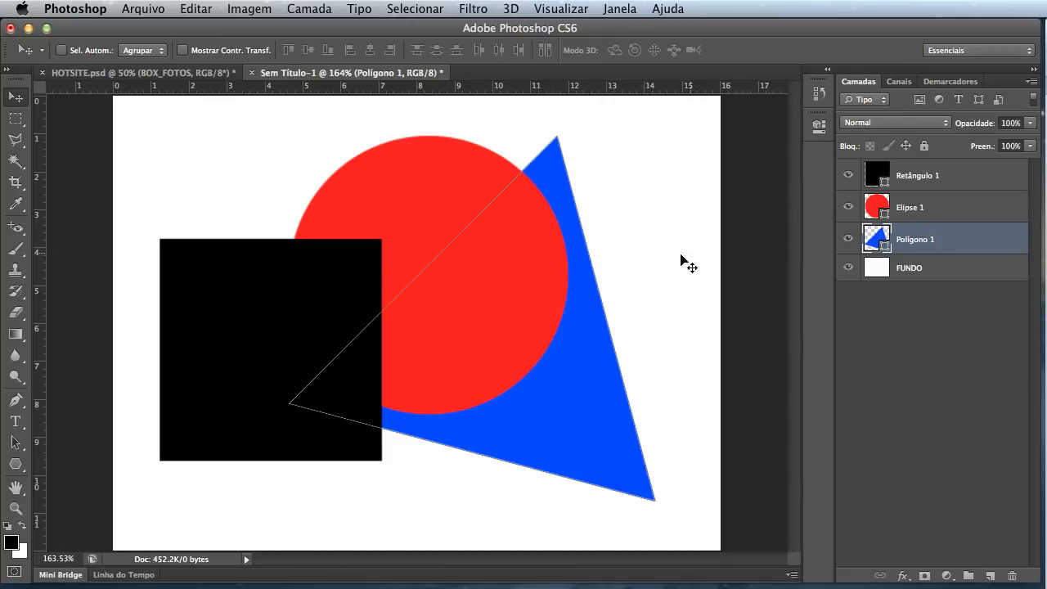
In the Sem Título-1 document, move the Polígono 1 layer to the top of the stack, above Retângulo 1
{"action": "left_click", "coordinate": [921, 268]}
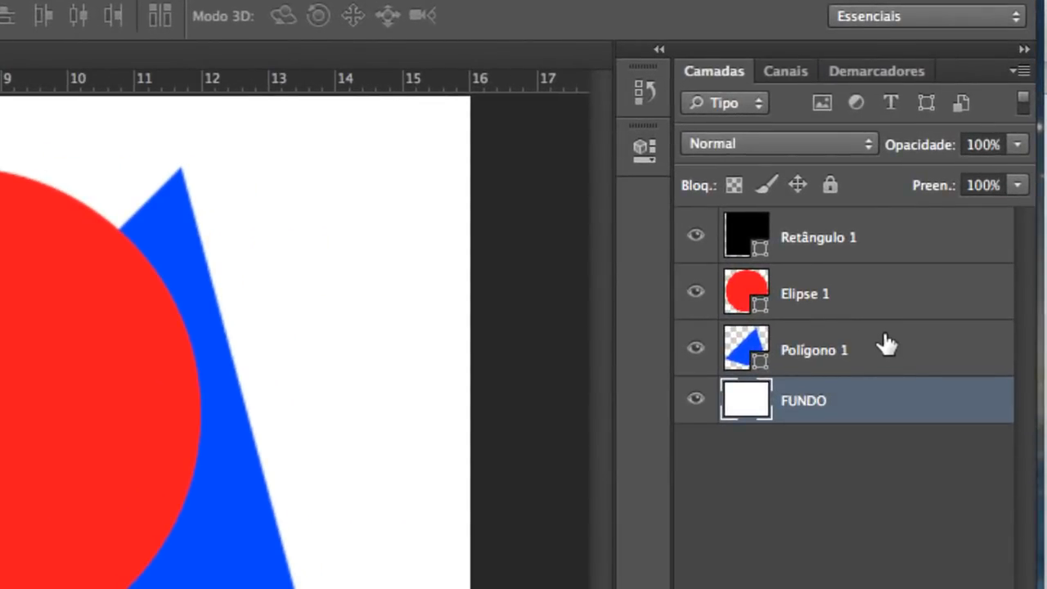
{"action": "mouse_move", "coordinate": [884, 343]}
{"action": "left_mouse_down"}
{"action": "mouse_move", "coordinate": [874, 220]}
{"action": "mouse_move", "coordinate": [861, 237]}
{"action": "mouse_move", "coordinate": [855, 218]}
{"action": "mouse_move", "coordinate": [861, 258]}
{"action": "mouse_move", "coordinate": [867, 218]}
{"action": "mouse_move", "coordinate": [865, 232]}
{"action": "mouse_move", "coordinate": [876, 231]}
{"action": "left_mouse_up"}
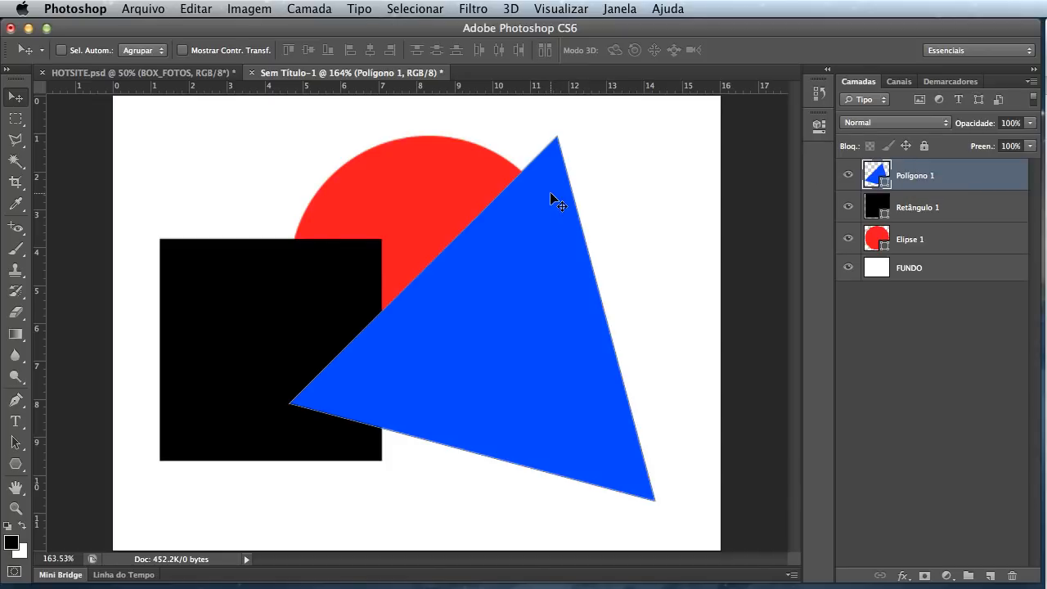
Hide and show the Retângulo 1 layer repeatedly to examine how the black rectangle covers the other shapes
{"action": "left_click", "coordinate": [848, 207]}
{"action": "left_click", "coordinate": [848, 208]}
{"action": "left_click", "coordinate": [849, 209]}
{"action": "left_click", "coordinate": [849, 209]}
Enlarge the Retângulo 1 shape slightly with Free Transform, extending it up and to the right
{"action": "left_click", "coordinate": [975, 216]}
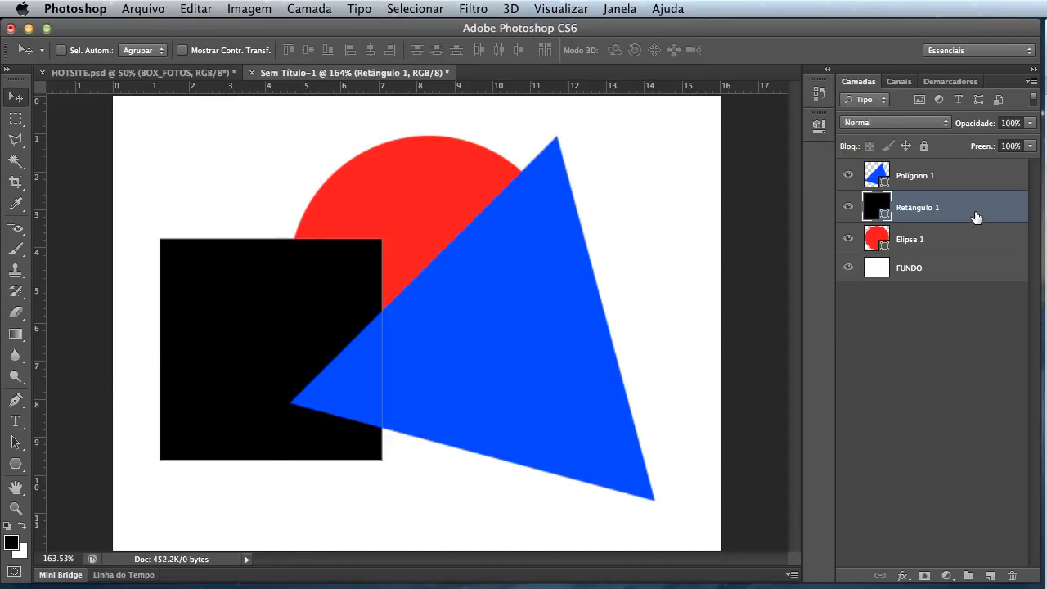
{"action": "key", "text": "super+t"}
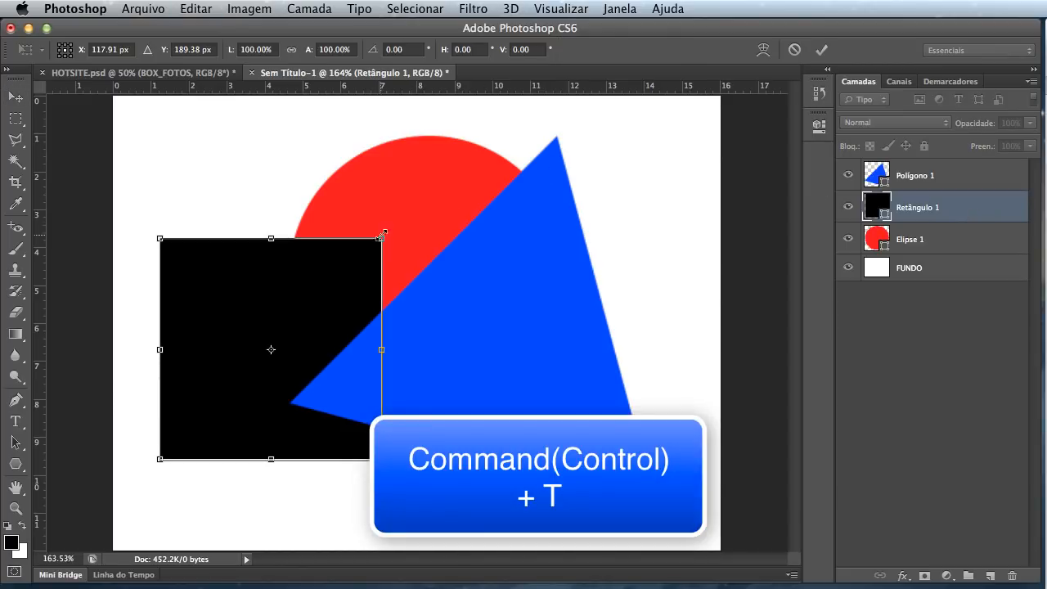
{"action": "left_click_drag", "start_coordinate": [381, 238], "coordinate": [408, 223]}
{"action": "key", "text": "Return"}
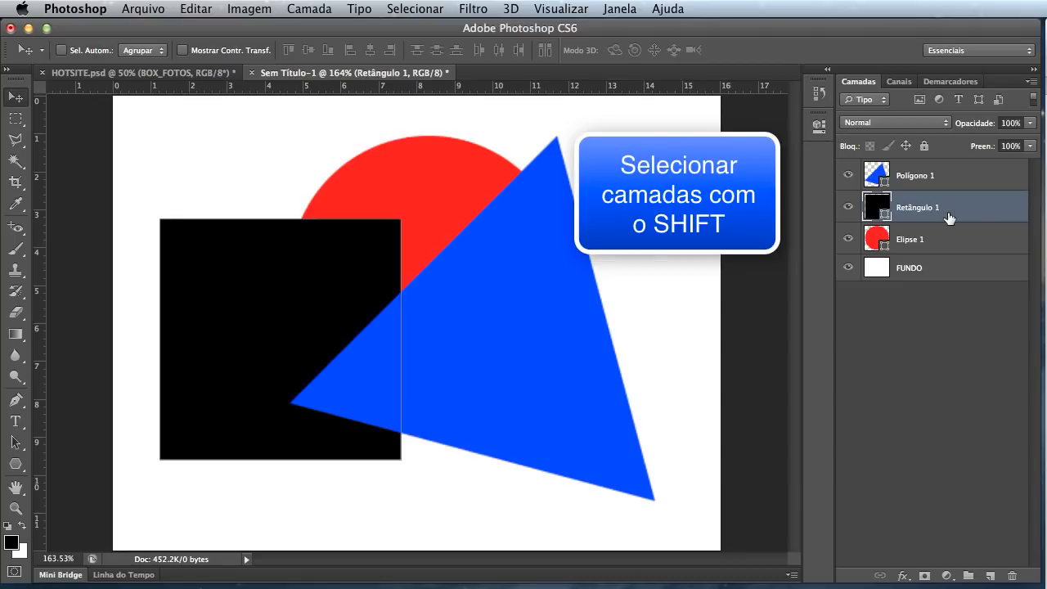
Select Retângulo 1 and Polígono 1 together, shift both shapes slightly down and right, and place their layers below Elipse 1
{"action": "left_click", "coordinate": [957, 184], "text": "shift"}
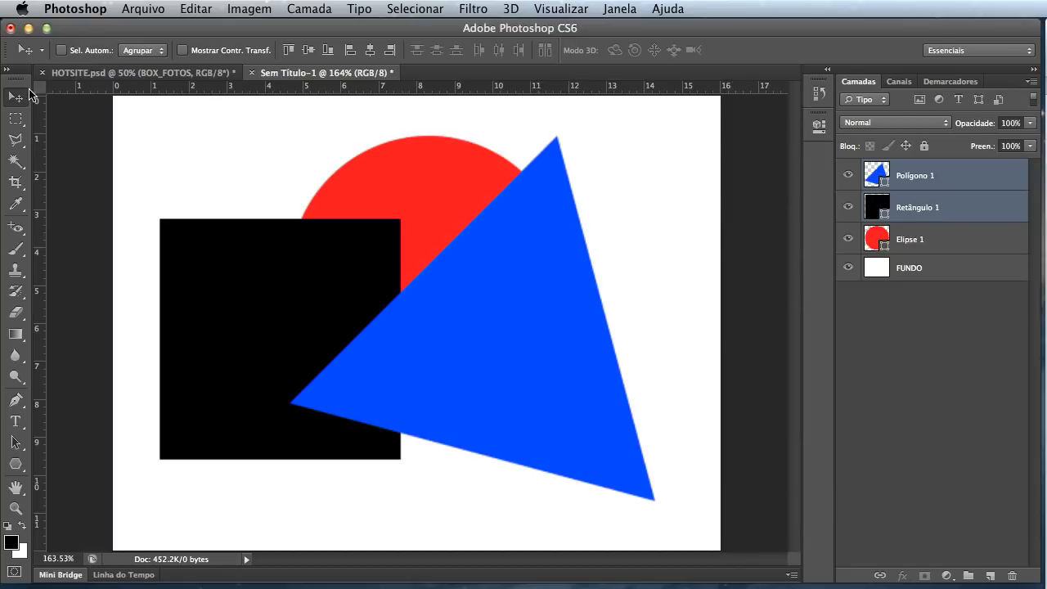
{"action": "left_click_drag", "start_coordinate": [322, 227], "coordinate": [350, 250]}
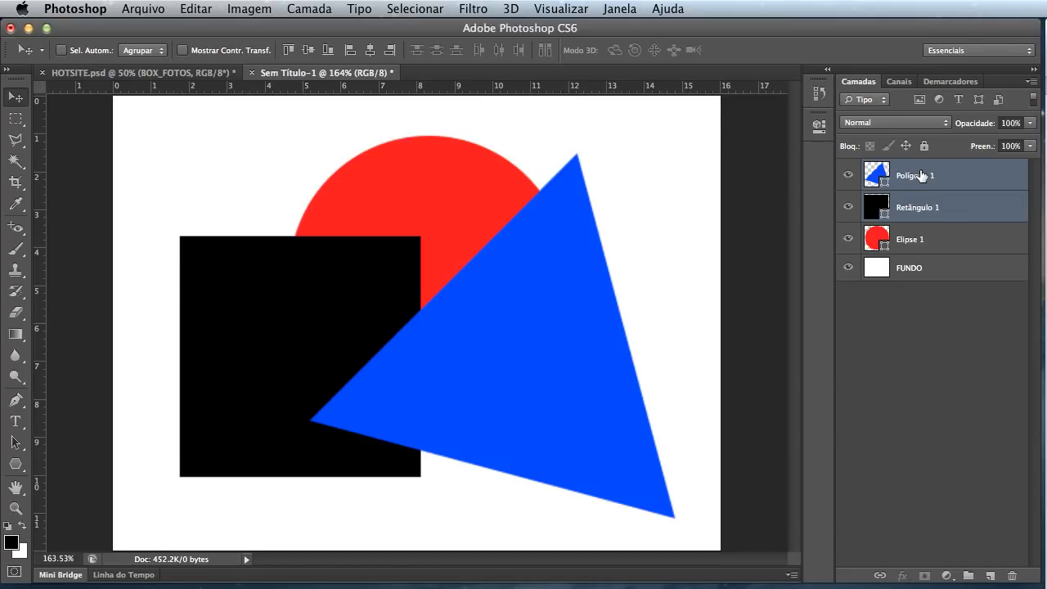
{"action": "left_click_drag", "start_coordinate": [910, 174], "coordinate": [947, 260]}
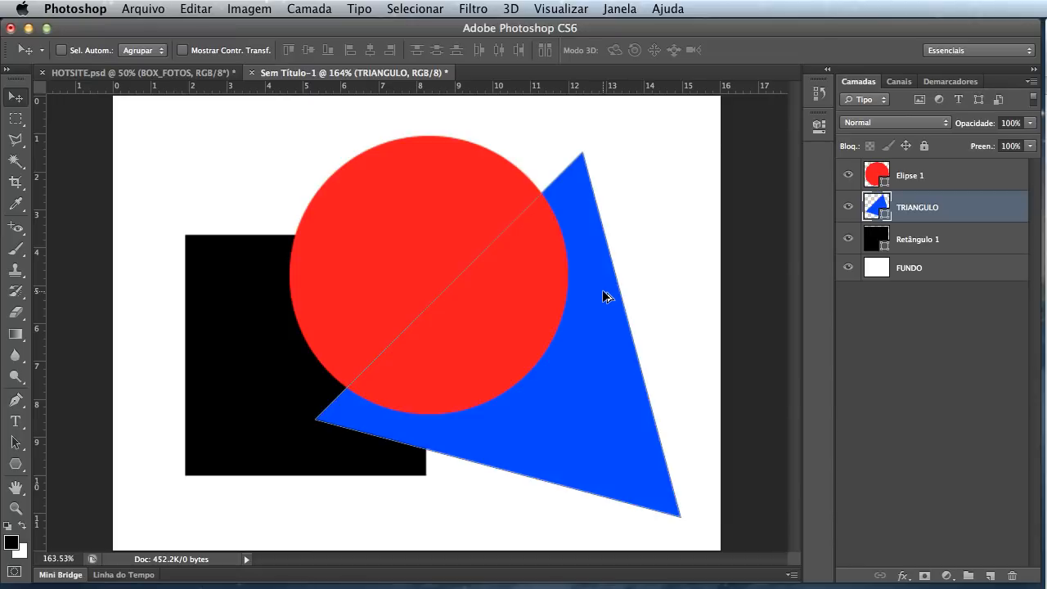
Duplicate the TRIANGULO shape towards the canvas's upper left and make two copies of the Elipse 1 layer
{"action": "left_click_drag", "start_coordinate": [606, 293], "coordinate": [381, 240]}
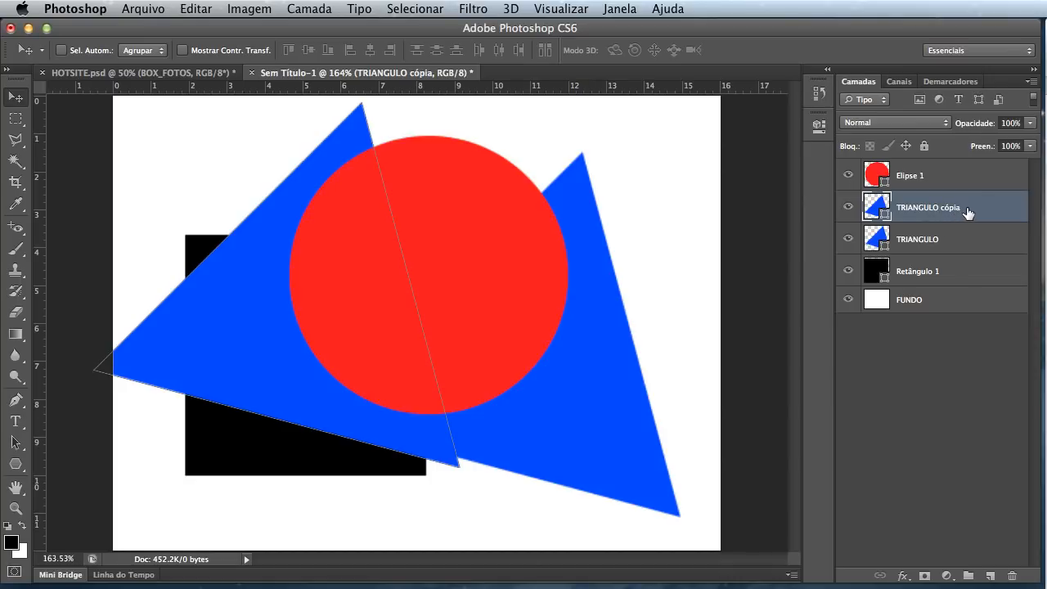
{"action": "left_click", "coordinate": [945, 183]}
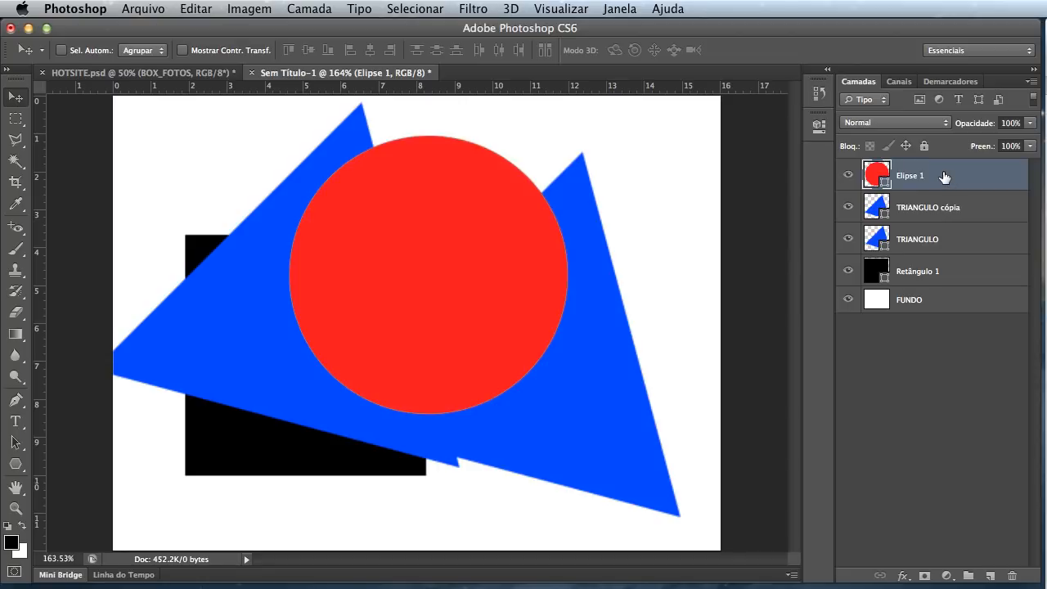
{"action": "left_click_drag", "start_coordinate": [945, 176], "coordinate": [989, 576]}
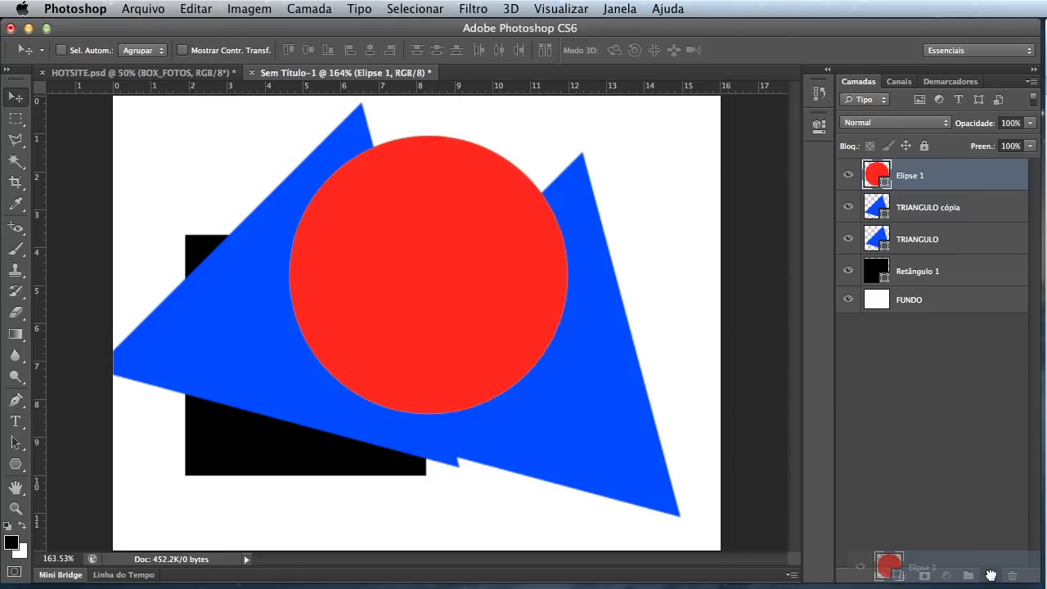
{"action": "left_click_drag", "start_coordinate": [991, 576], "coordinate": [991, 576]}
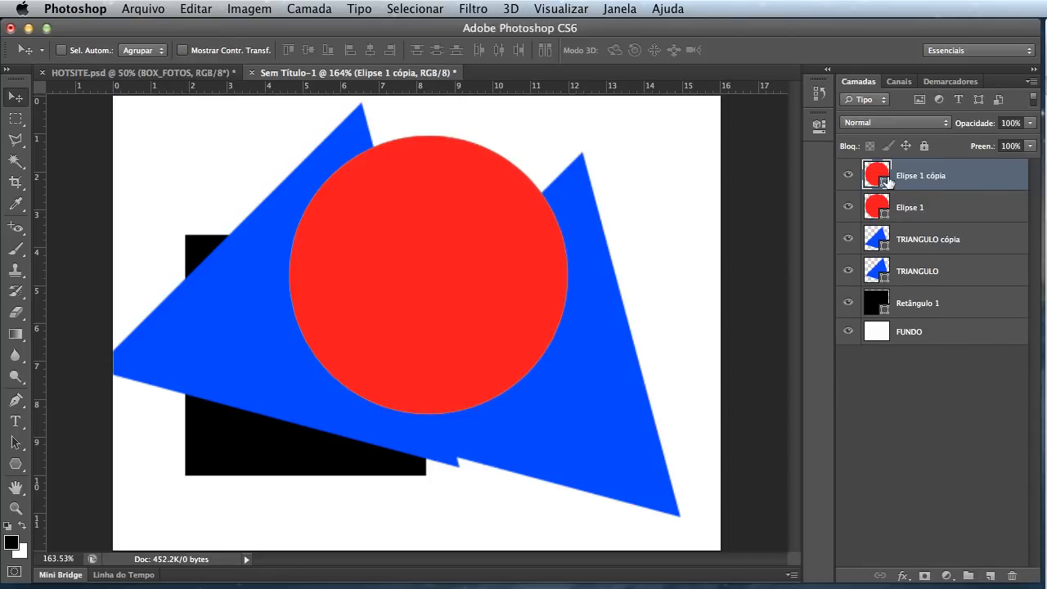
{"action": "key", "text": "super+j"}
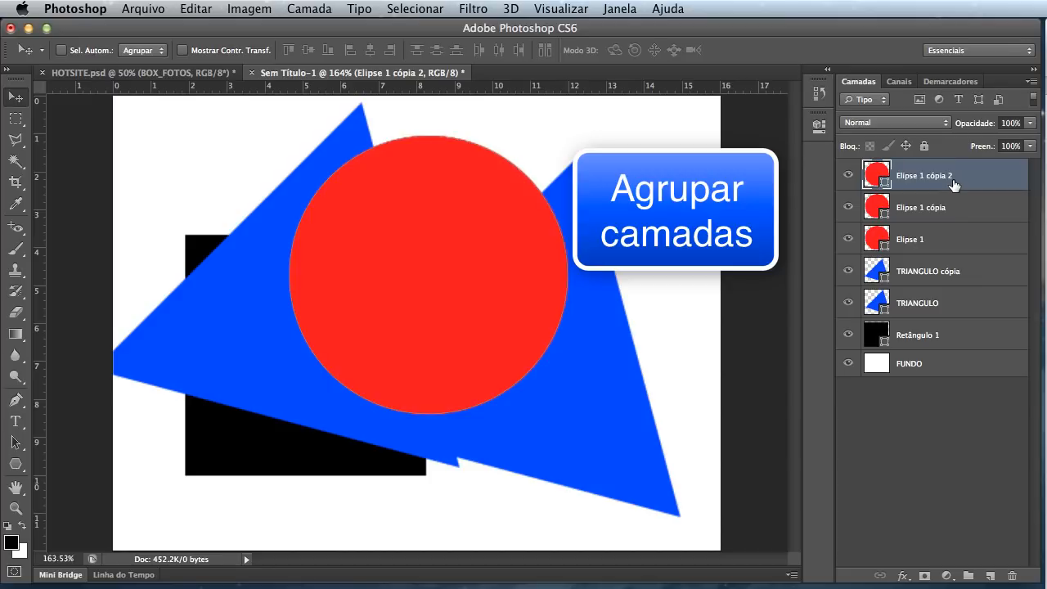
Group Elipse 1 and its two copies, and name the group ELIPSES
{"action": "left_click", "coordinate": [969, 206], "text": "shift"}
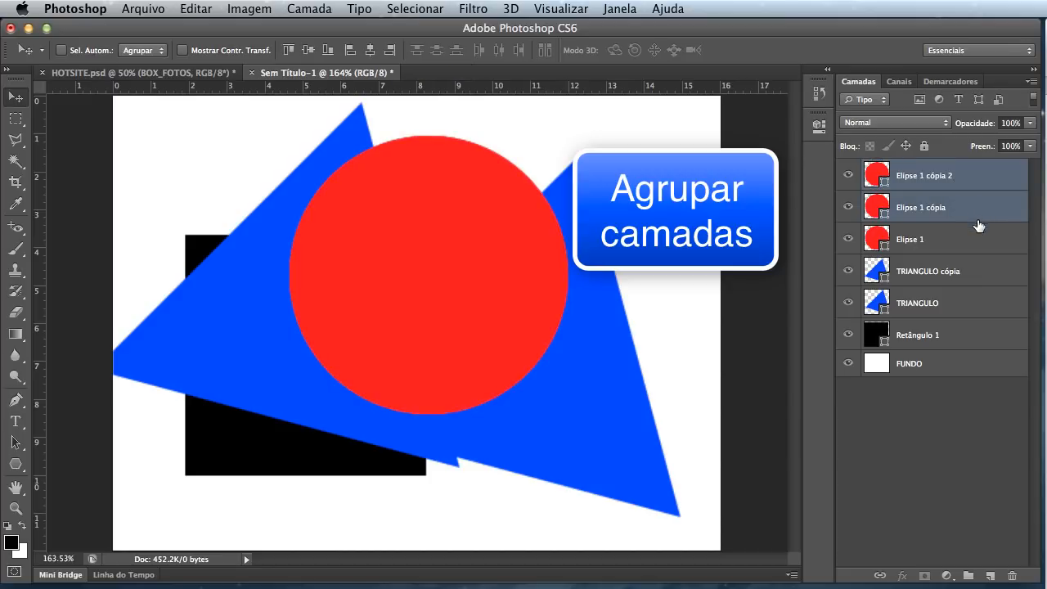
{"action": "left_click", "coordinate": [979, 237], "text": "shift"}
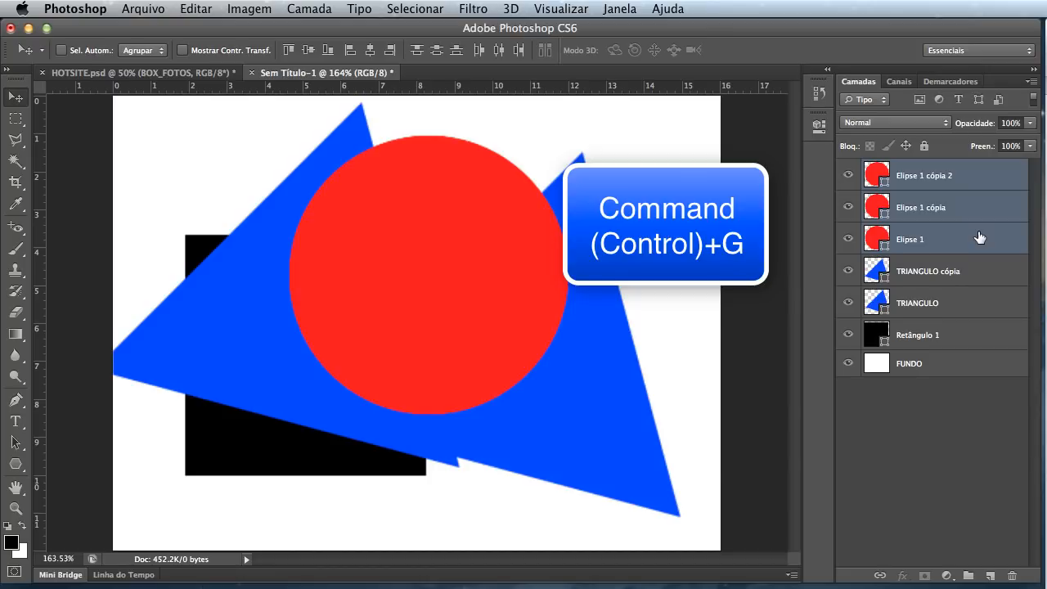
{"action": "key", "text": "super+g"}
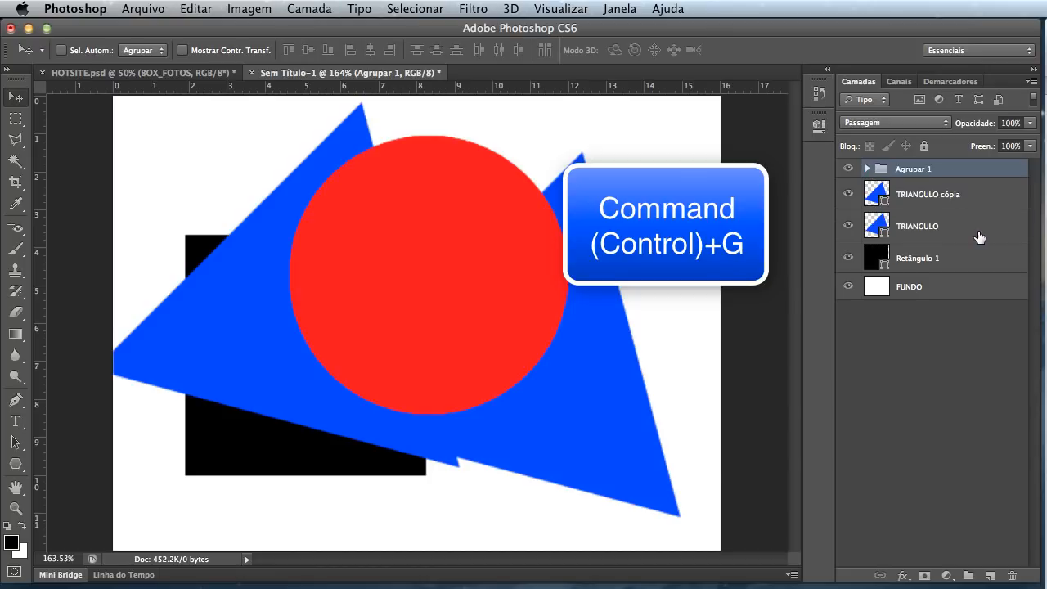
{"action": "double_click", "coordinate": [911, 170]}
{"action": "type", "text": "ElIPSES"}
{"action": "key", "text": "Return"}
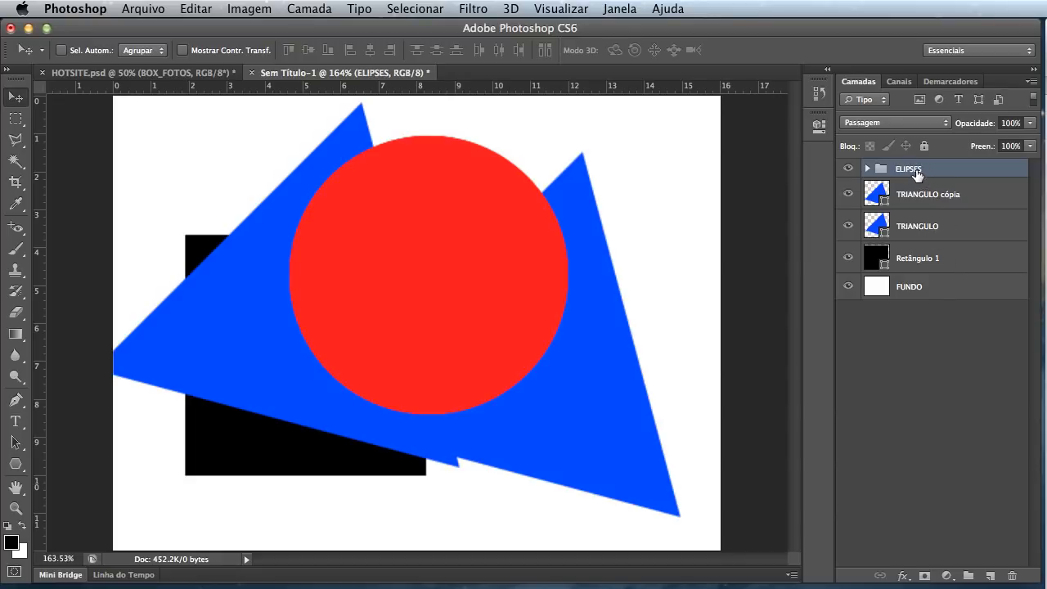
Within the ELIPSES group, move Elipse 1 cópia 2 down and right and Elipse 1 cópia down and left, and collapse the group
{"action": "left_click", "coordinate": [867, 168]}
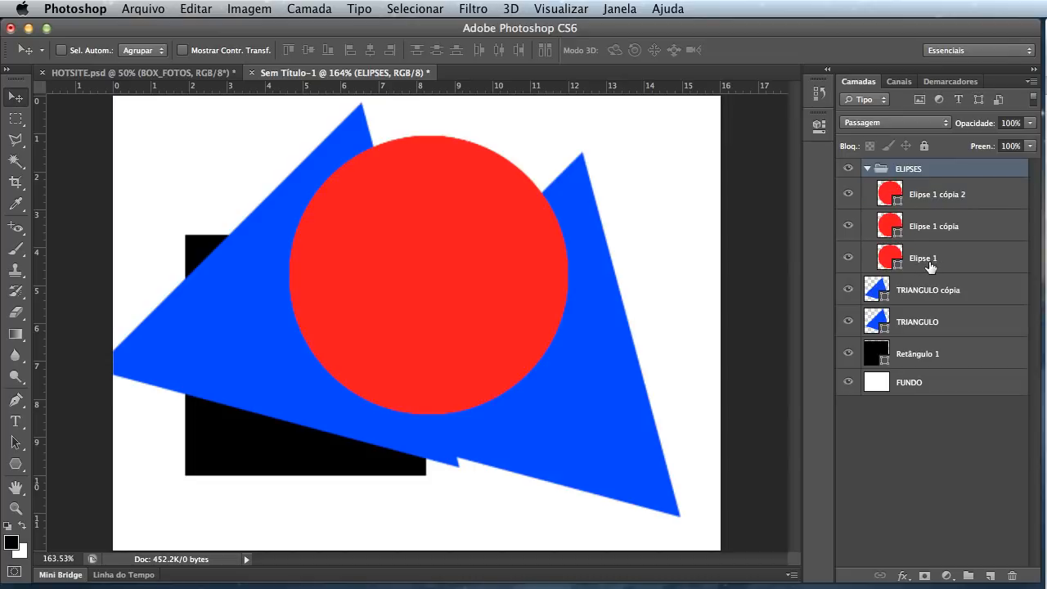
{"action": "left_click", "coordinate": [897, 186]}
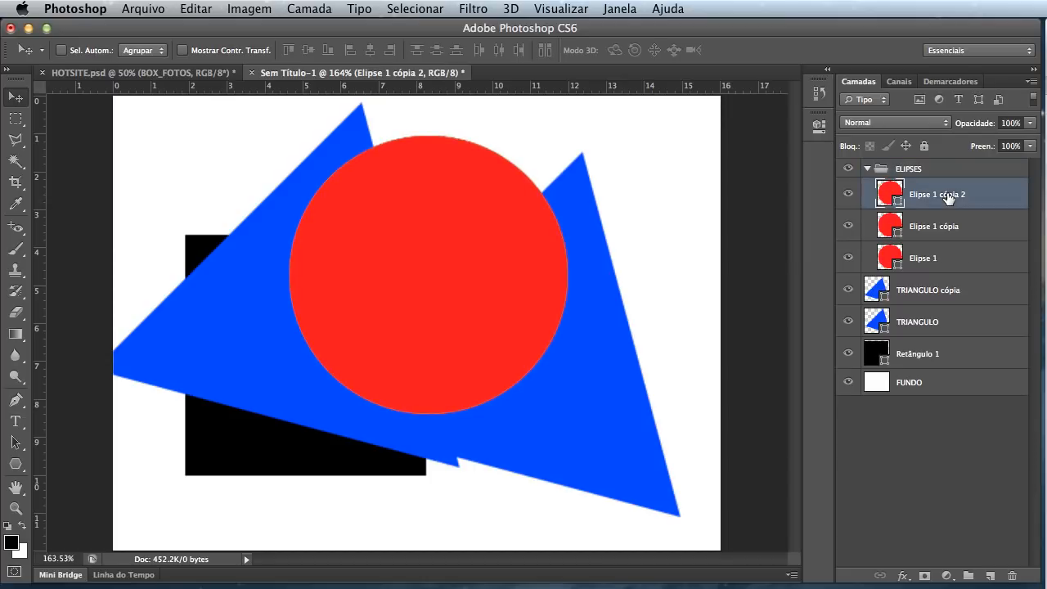
{"action": "left_click_drag", "start_coordinate": [519, 222], "coordinate": [617, 322]}
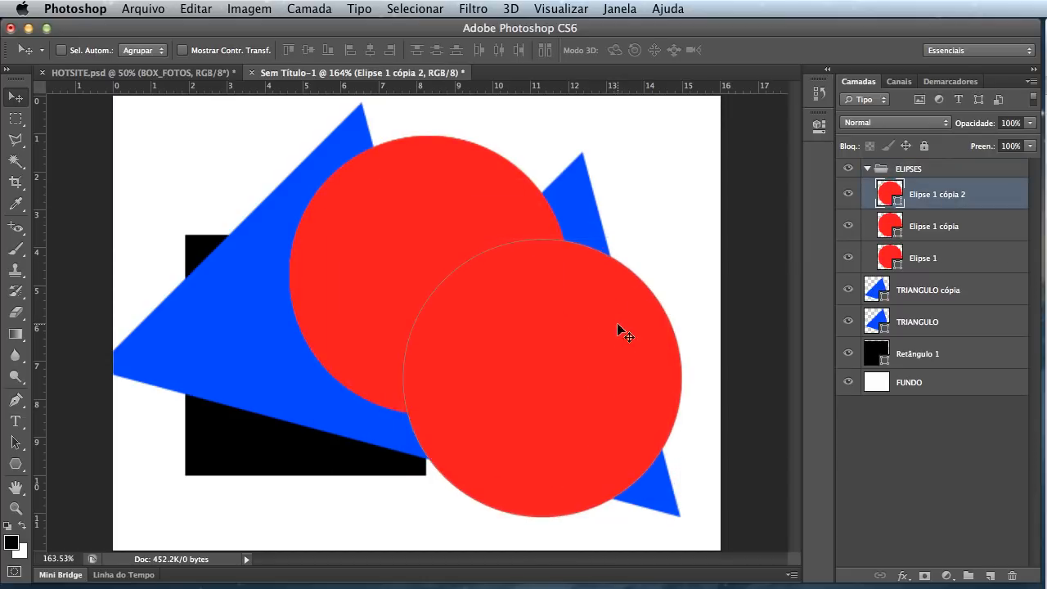
{"action": "left_click", "coordinate": [915, 229]}
{"action": "left_click_drag", "start_coordinate": [471, 245], "coordinate": [306, 356]}
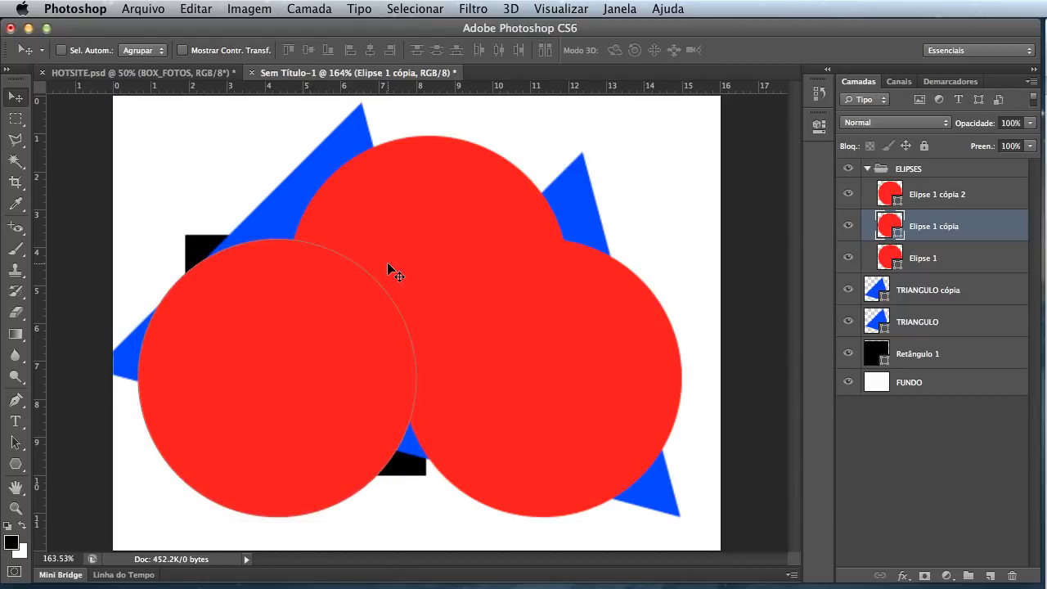
{"action": "left_click", "coordinate": [864, 170]}
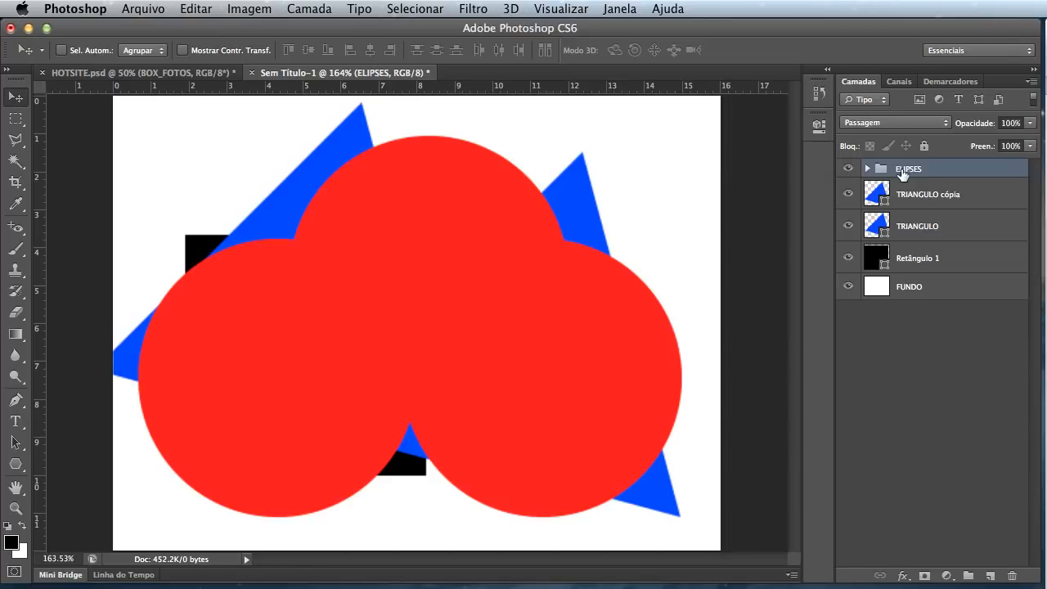
Hide the ELIPSES group and move the TRIANGULO cópia shape right so it overlaps most of the other triangle
{"action": "left_click", "coordinate": [848, 170]}
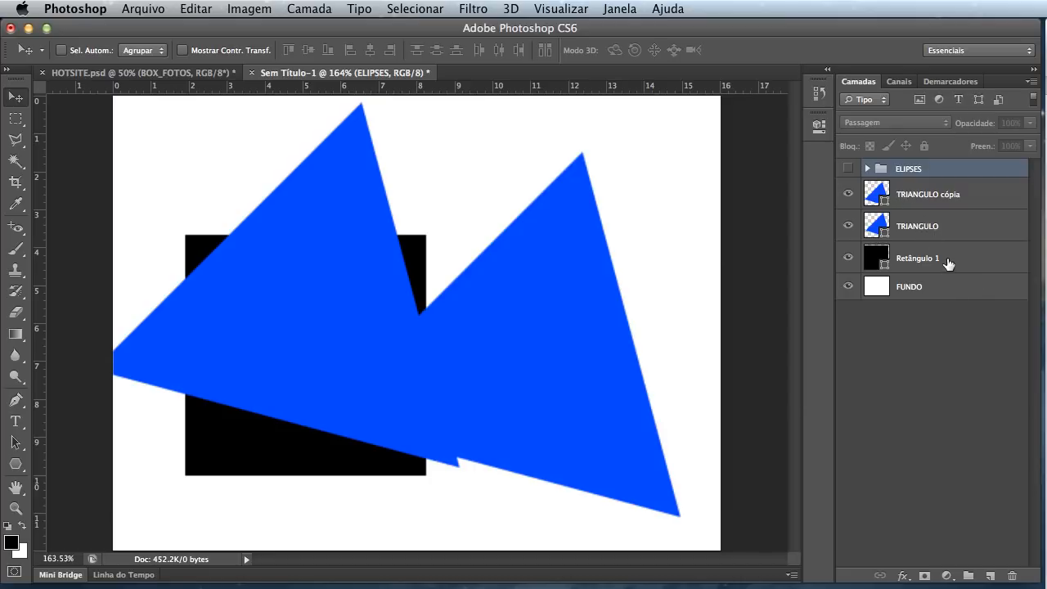
{"action": "left_click", "coordinate": [910, 204]}
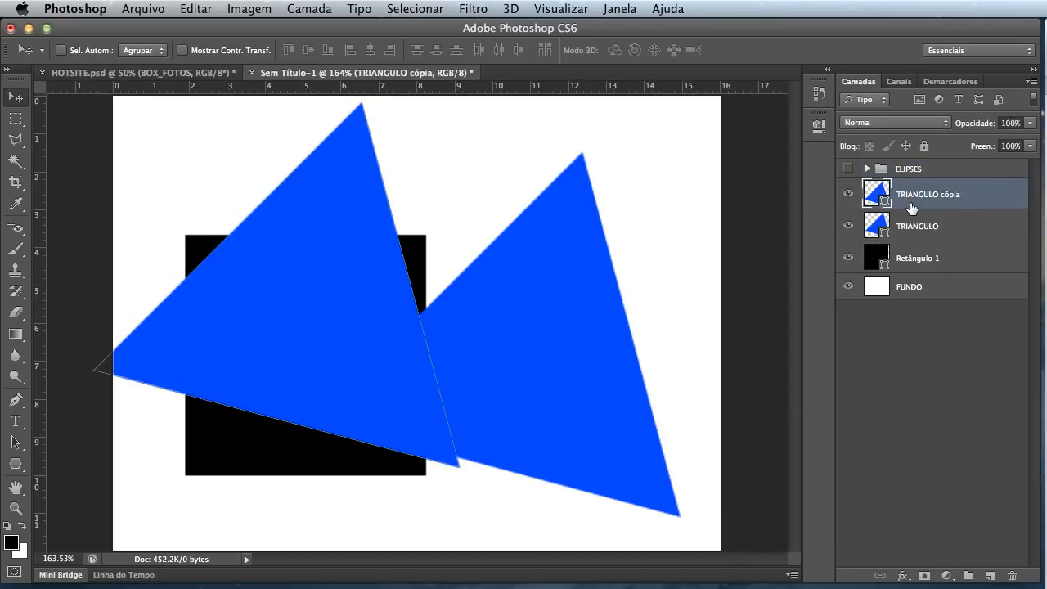
{"action": "left_click_drag", "start_coordinate": [296, 196], "coordinate": [448, 225]}
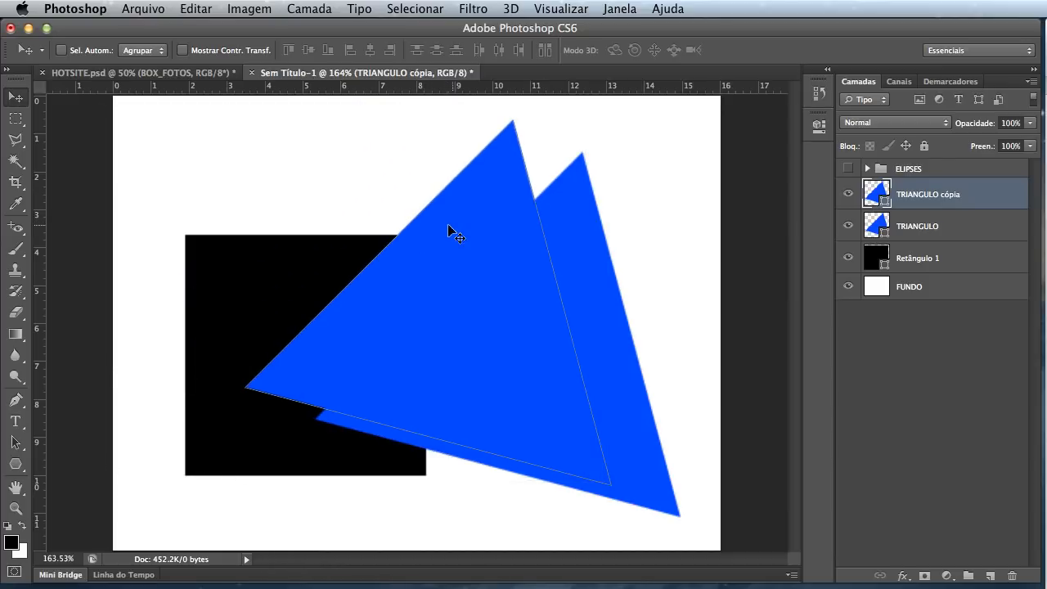
Merge the TRIANGULO and TRIANGULO cópia layers into one and move the merged shape slightly down
{"action": "left_click", "coordinate": [965, 224]}
{"action": "left_click", "coordinate": [966, 202], "text": "shift"}
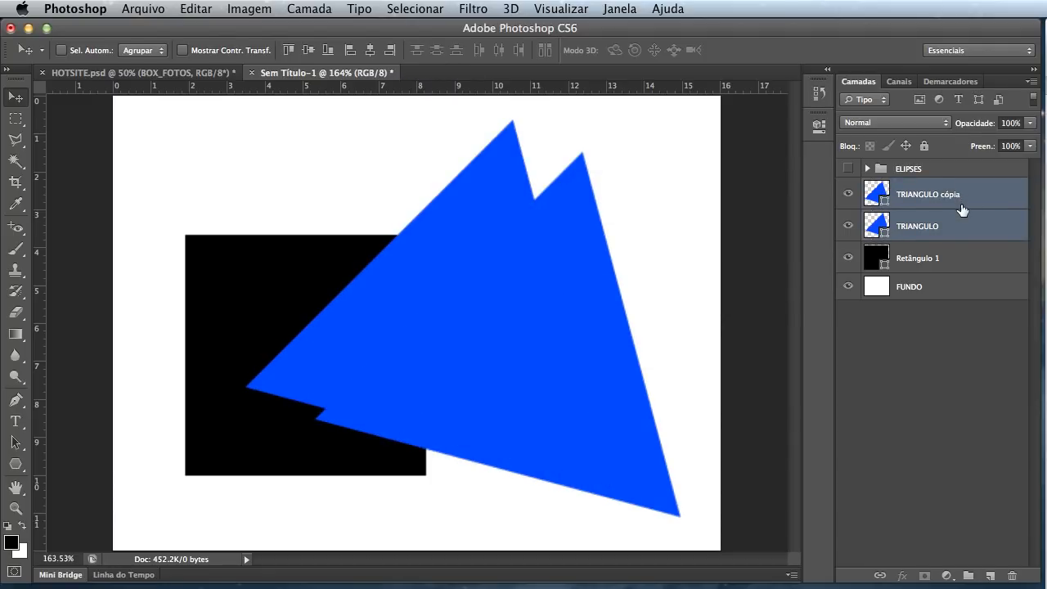
{"action": "key", "text": "super+e"}
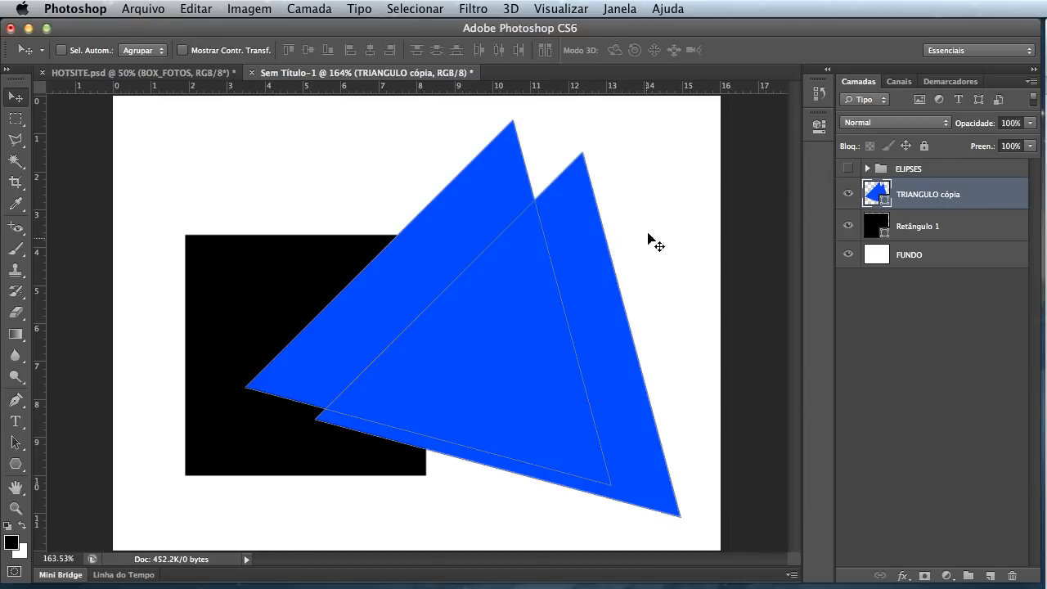
{"action": "mouse_move", "coordinate": [597, 273]}
{"action": "left_mouse_down"}
{"action": "mouse_move", "coordinate": [615, 271]}
{"action": "mouse_move", "coordinate": [596, 271]}
{"action": "left_mouse_up"}
{"action": "left_click_drag", "start_coordinate": [581, 247], "coordinate": [573, 270]}
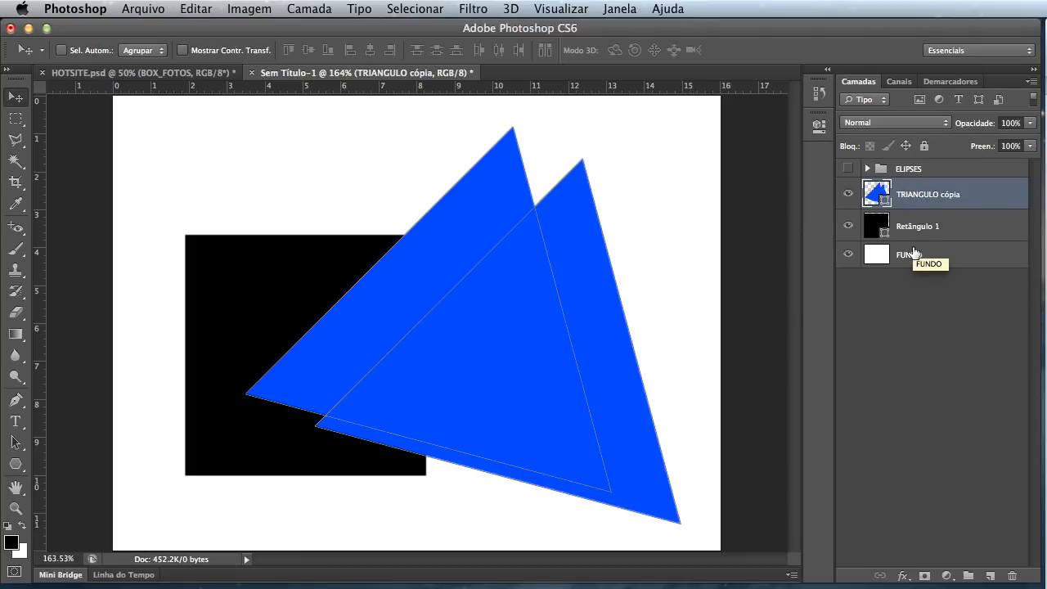
Delete the merged TRIANGULO cópia layer, undo the deletion, and delete it again using the other deletion method
{"action": "key", "text": "Delete"}
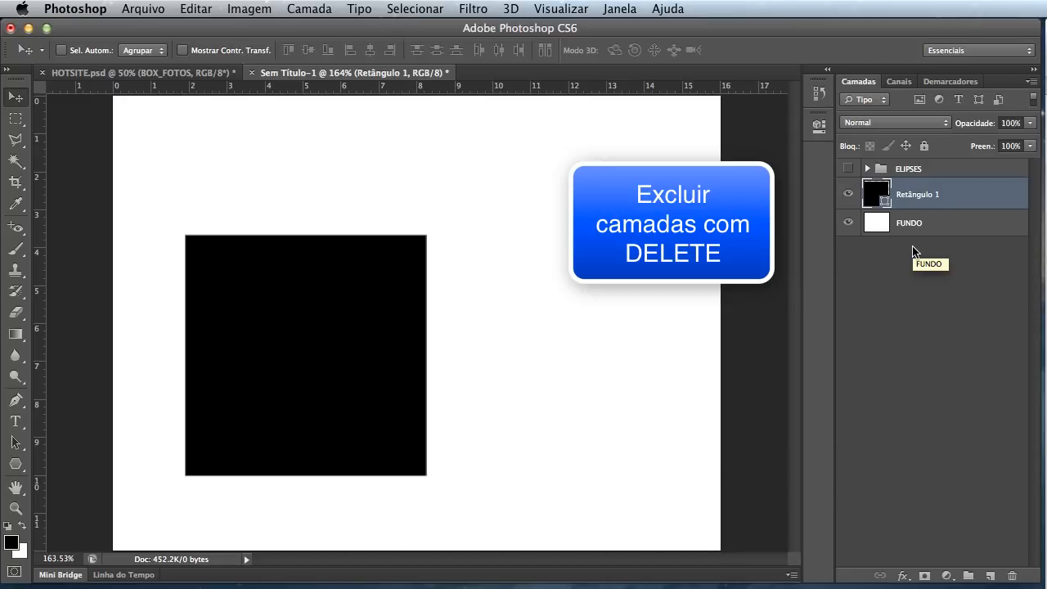
{"action": "key", "text": "super+z"}
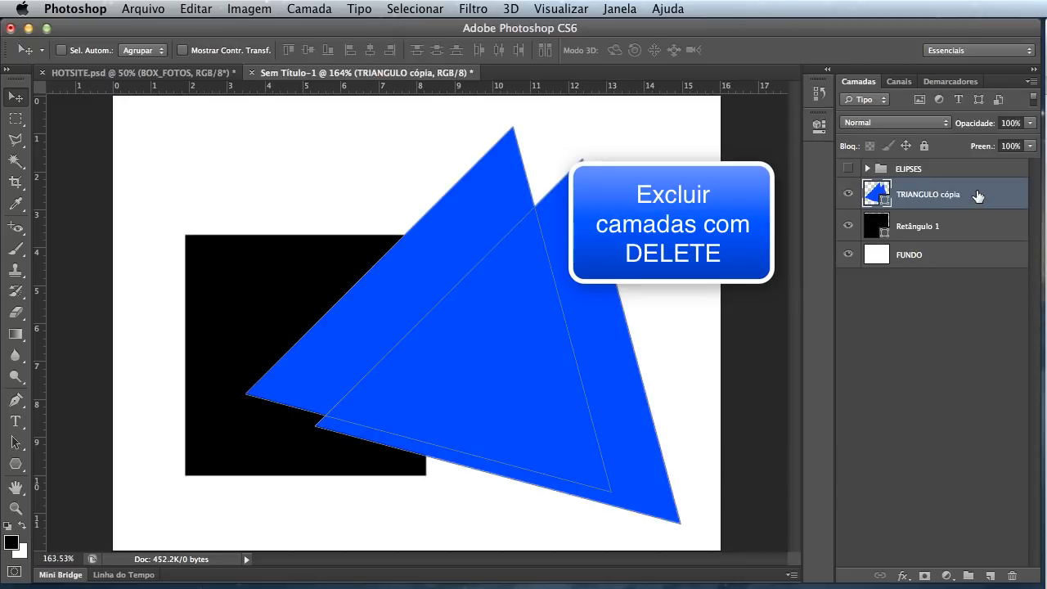
{"action": "left_click_drag", "start_coordinate": [978, 194], "coordinate": [1011, 577]}
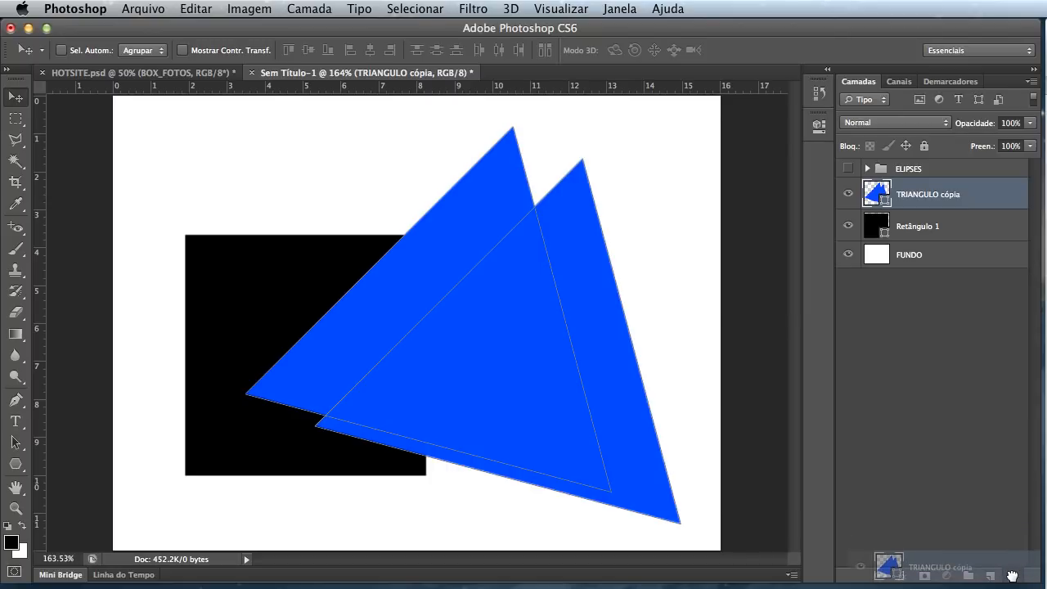
{"action": "left_click_drag", "start_coordinate": [1011, 576], "coordinate": [1011, 577]}
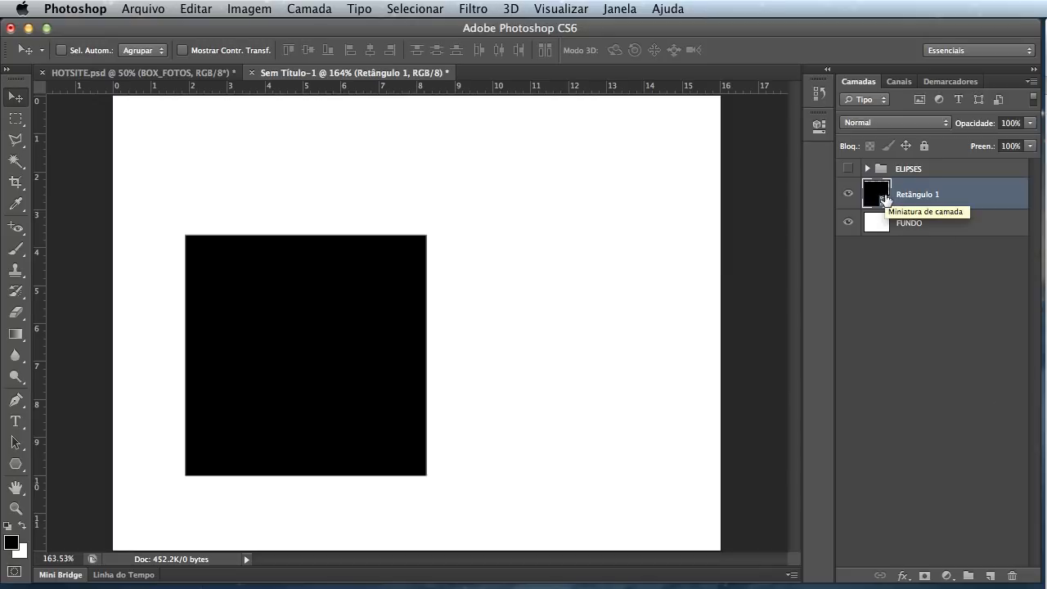
Show the ELIPSES group and assign it the Amarelo colour label, and give the Retângulo 1 layer the Azul label
{"action": "left_click", "coordinate": [849, 169]}
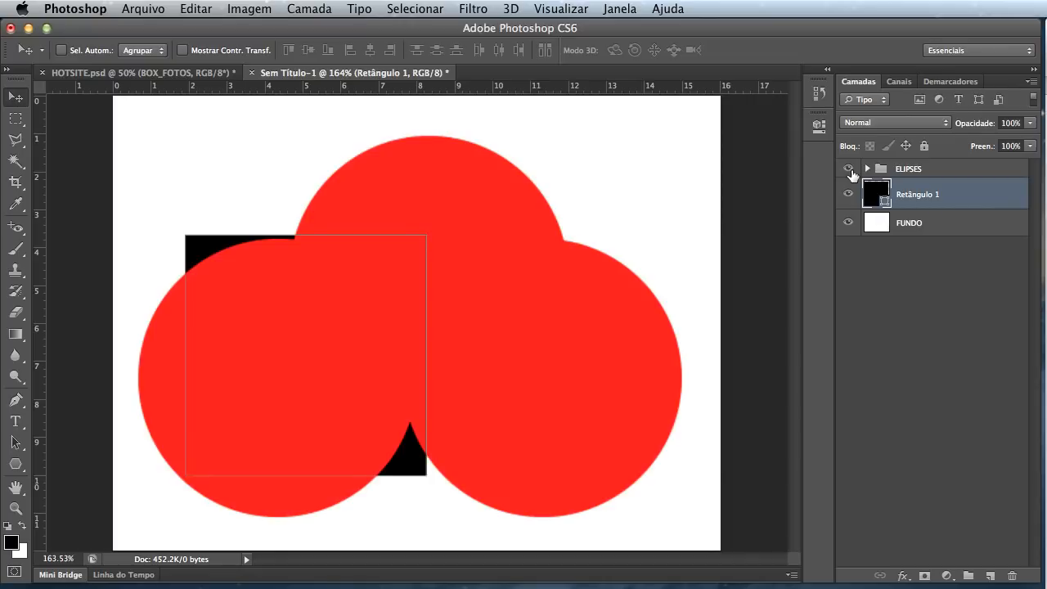
{"action": "right_click", "coordinate": [851, 175]}
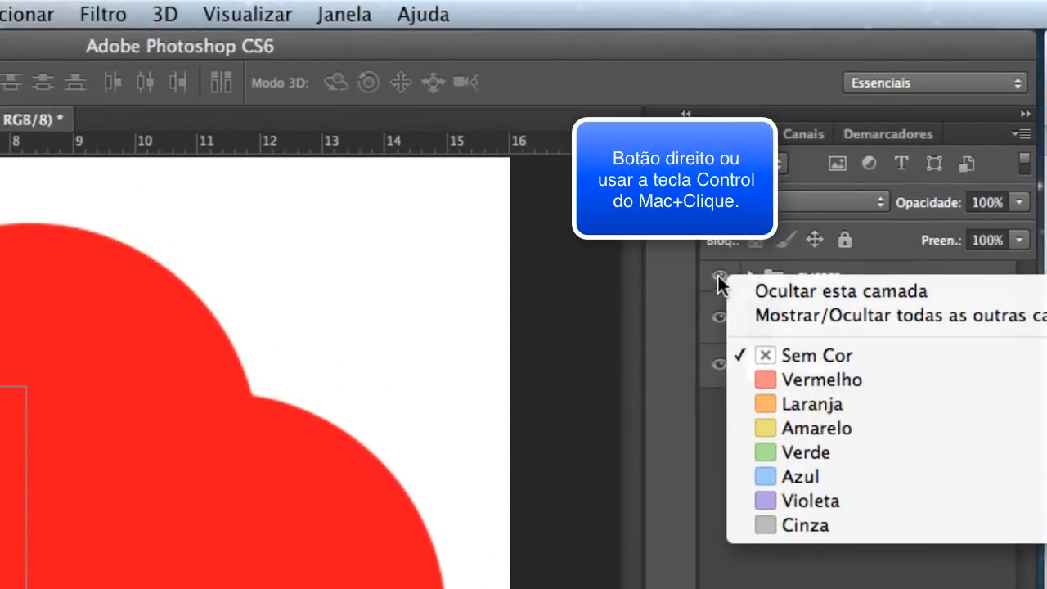
{"action": "left_click", "coordinate": [802, 429]}
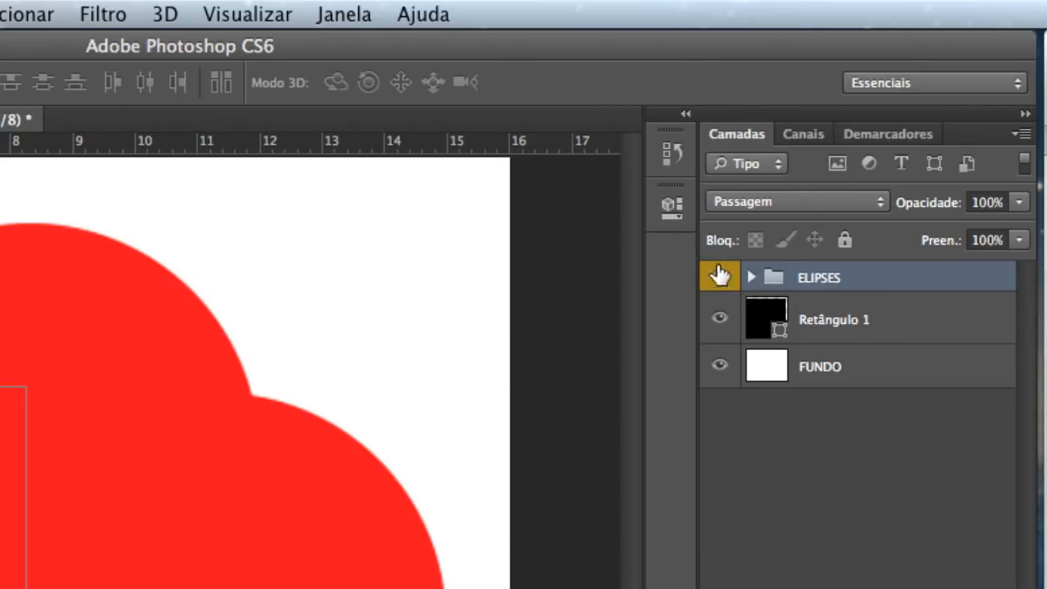
{"action": "right_click", "coordinate": [720, 311]}
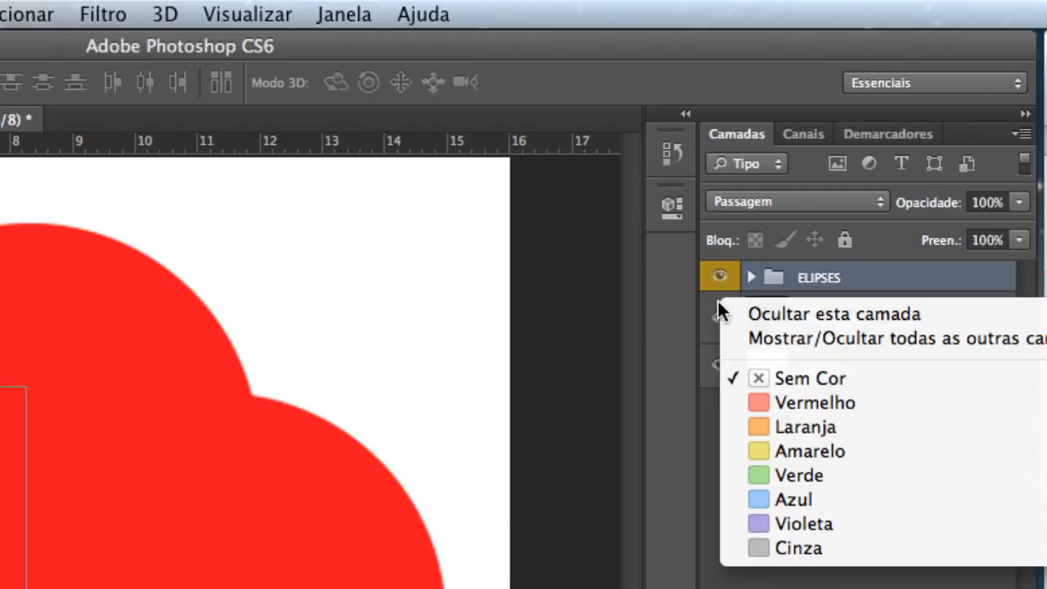
{"action": "left_click", "coordinate": [790, 497]}
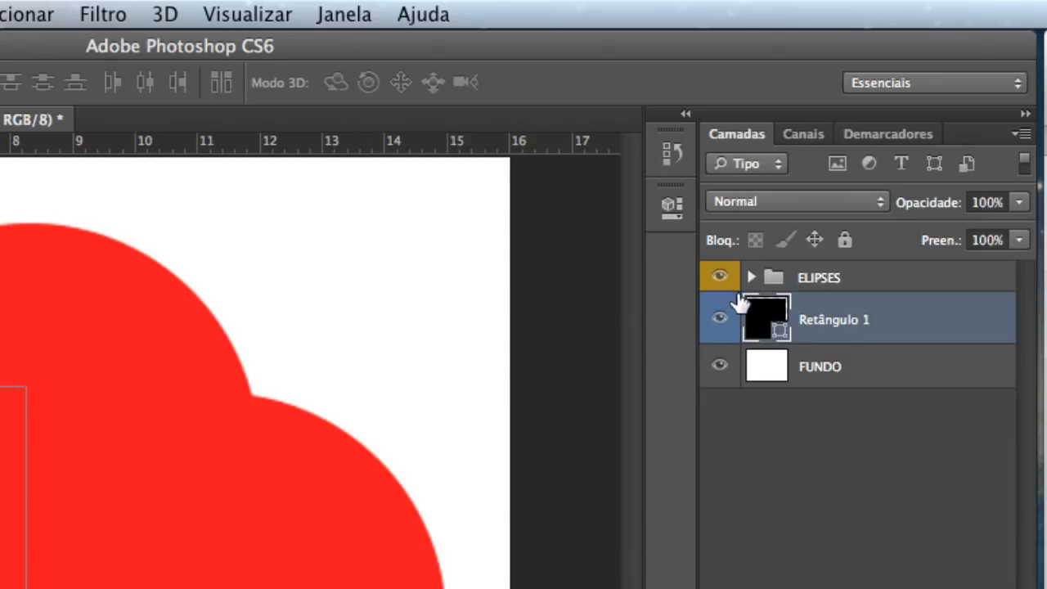